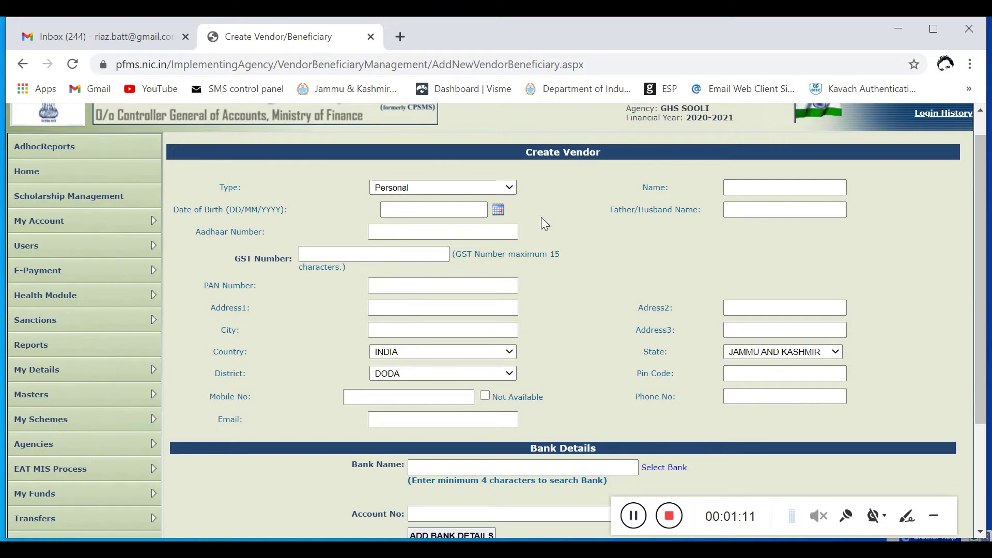
- Review the Create Vendor form and open the page for uploading vendors' data in bulk
scroll(525, 226, "down", 2)
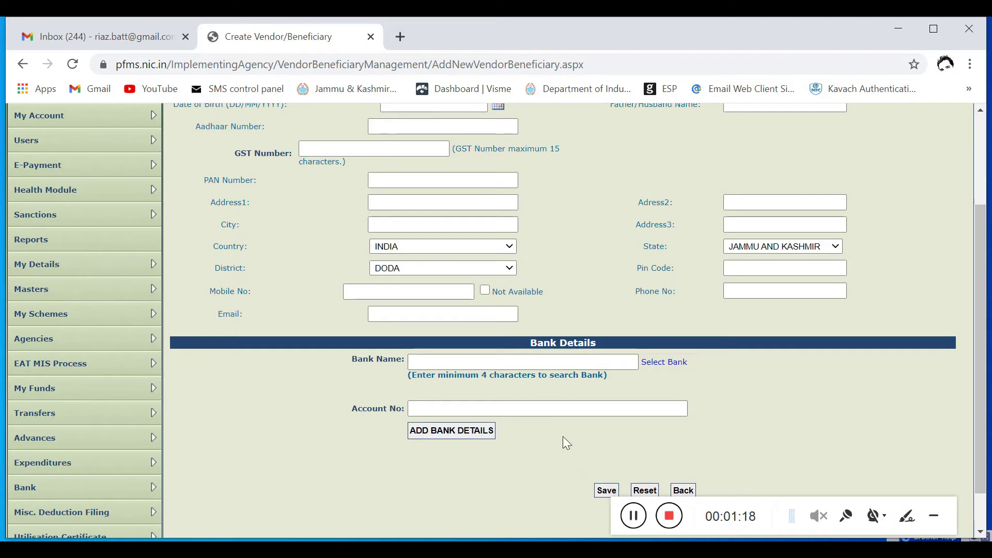
scroll(563, 437, "up", 2)
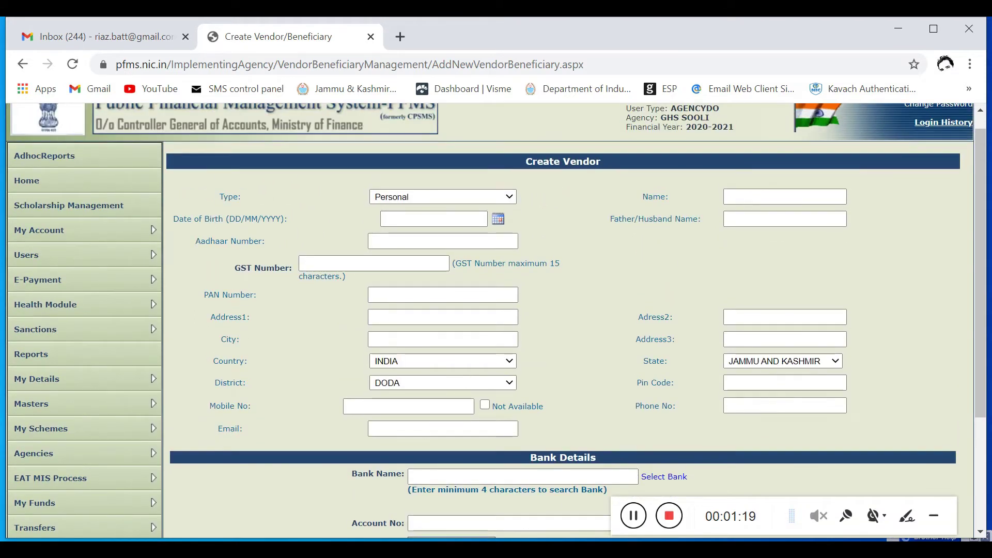
scroll(563, 436, "down", 3)
scroll(563, 436, "down", 1)
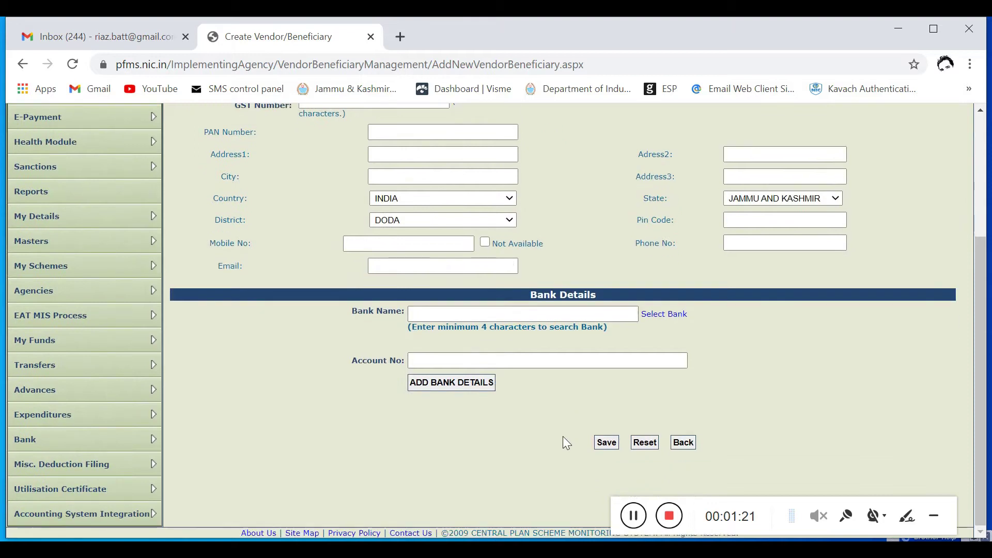
mouse_move(128, 244)
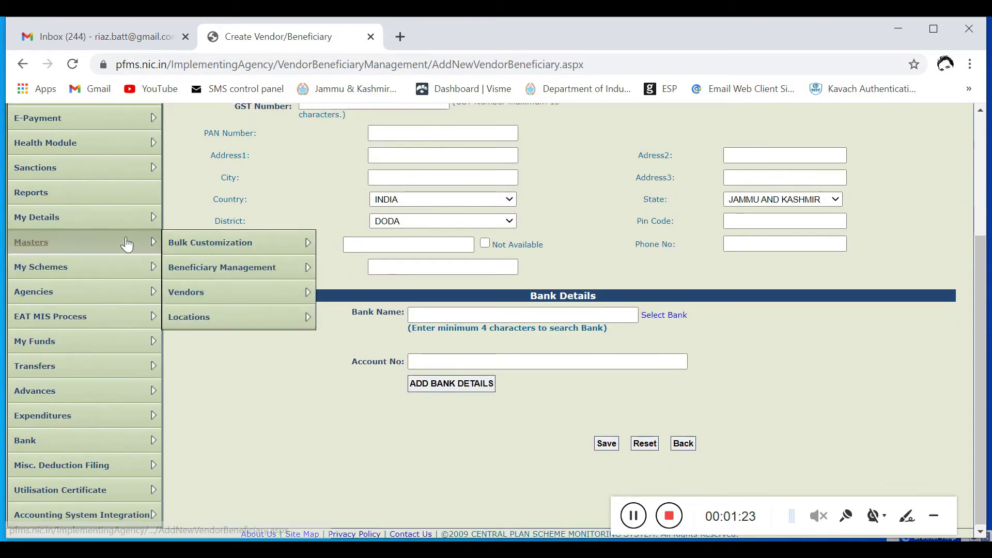
mouse_move(224, 294)
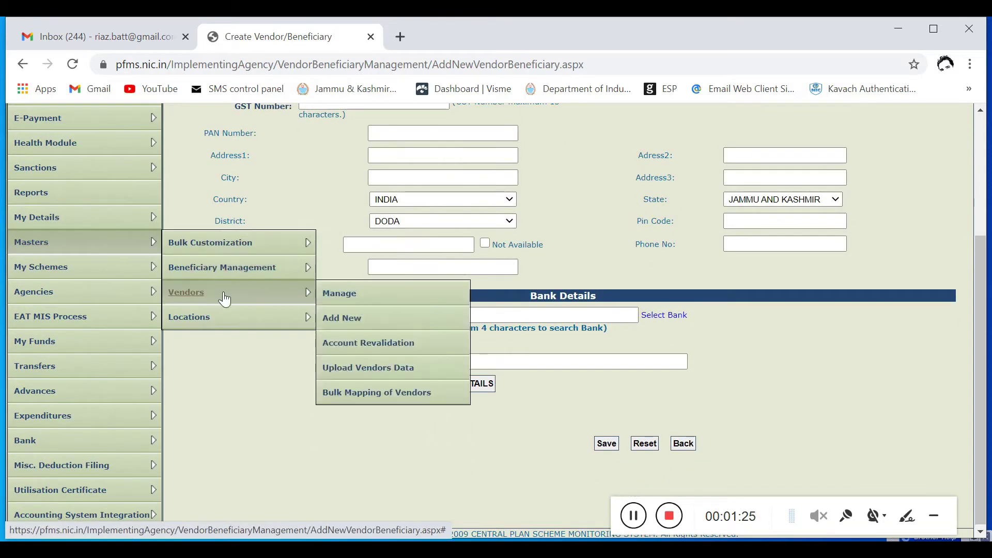
left_click(372, 368)
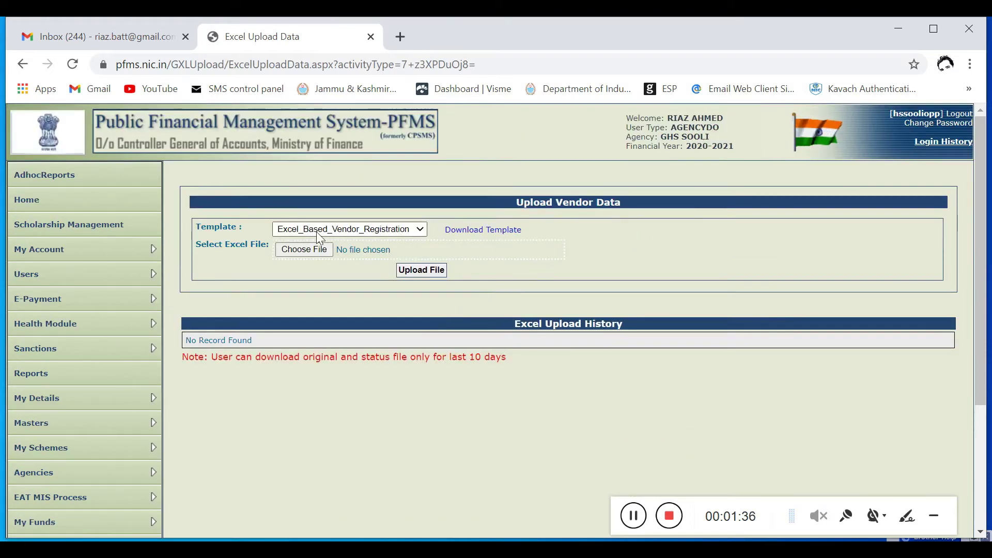
- Download the Excel_Based_Vendor_Registration template and open the downloaded workbook in Excel
left_click(387, 231)
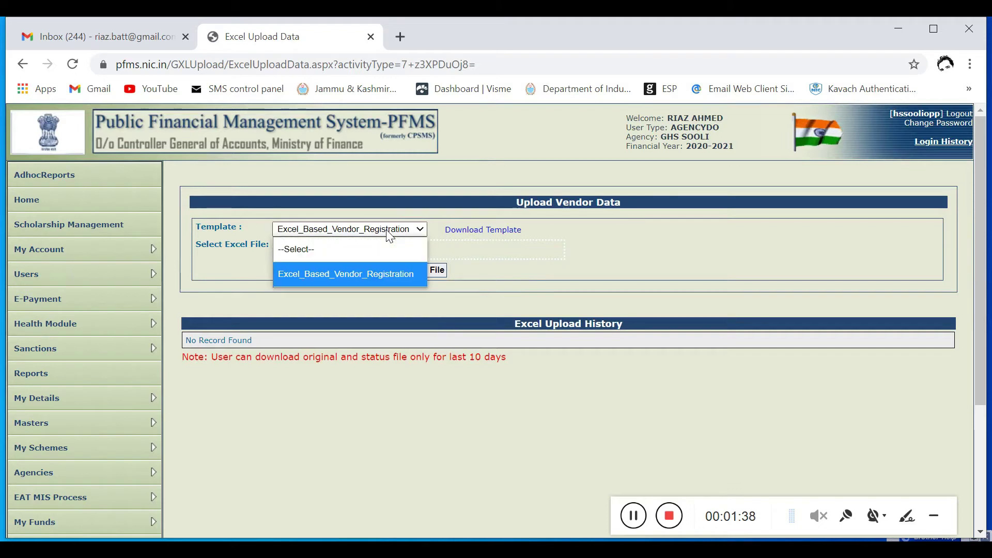
left_click(388, 233)
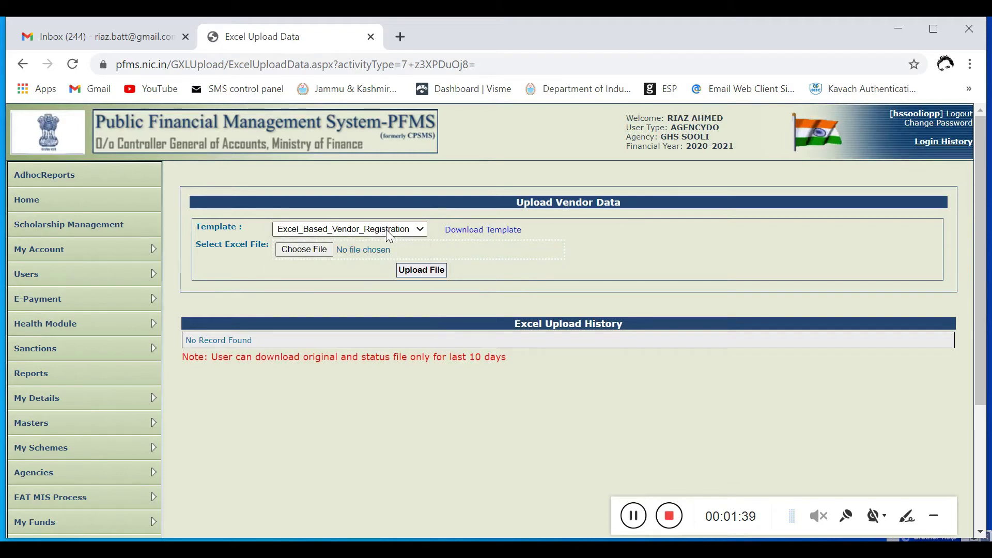
left_click(469, 234)
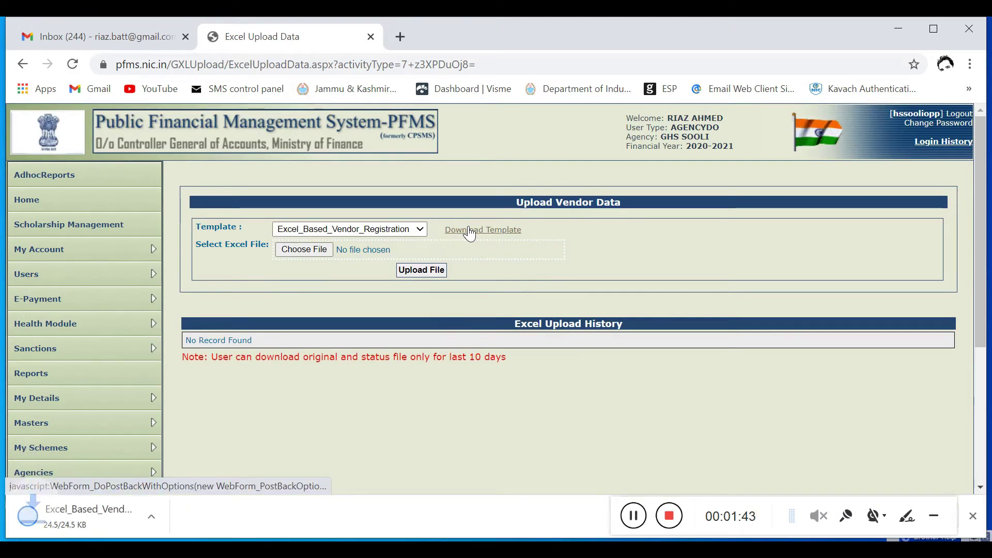
left_click(72, 516)
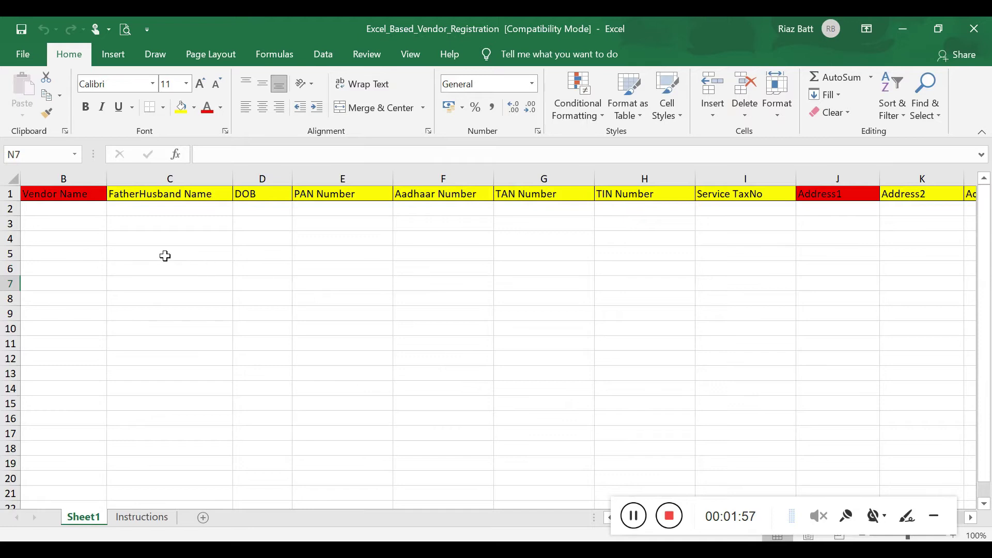
- Examine the template's column headings in order from Vendor Name through the address, contact and bank columns
left_click(73, 209)
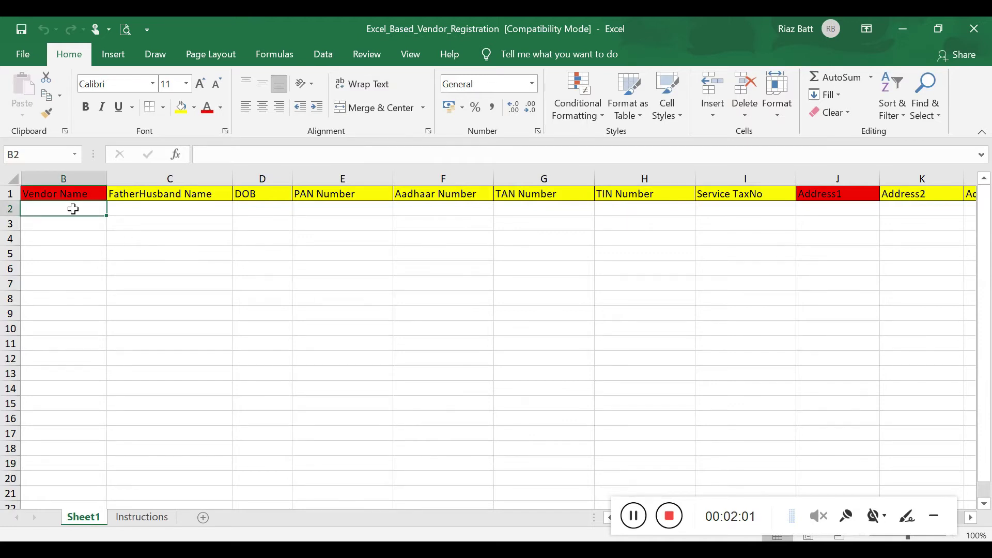
key("Tab")
key("Tab")
key("Tab")
key("Tab")
key("Tab")
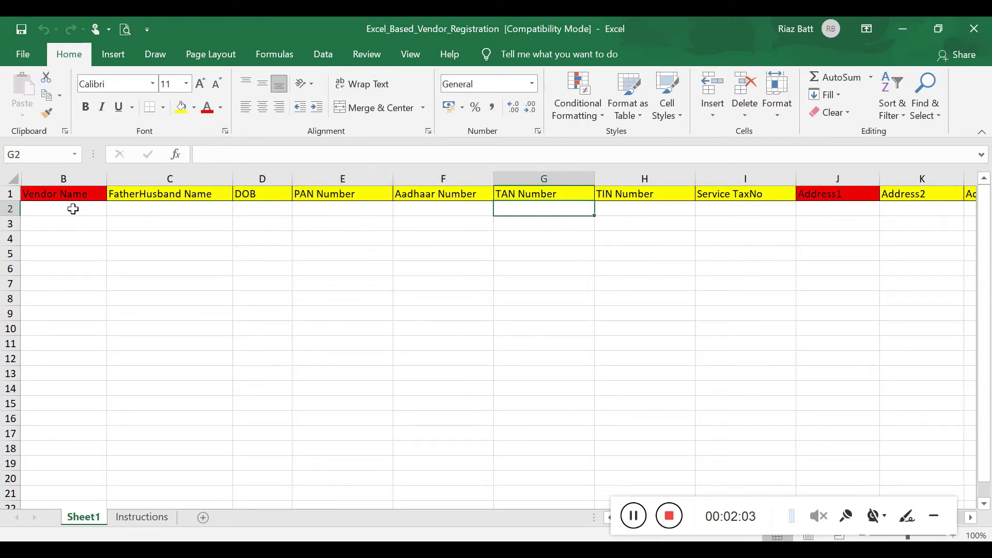
key("Tab")
key("Tab")
key("Tab")
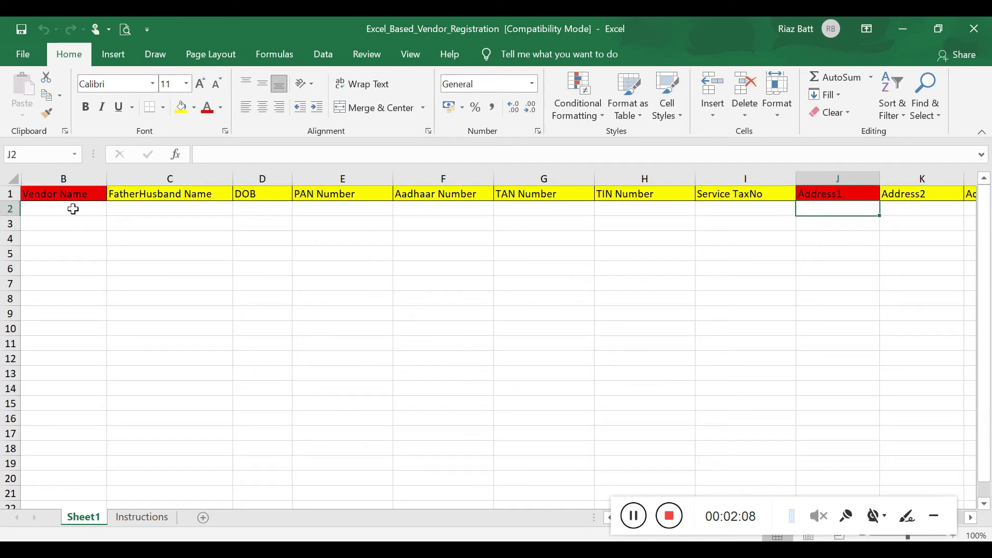
key("Tab")
key("Tab")
key("Tab")
key("Tab")
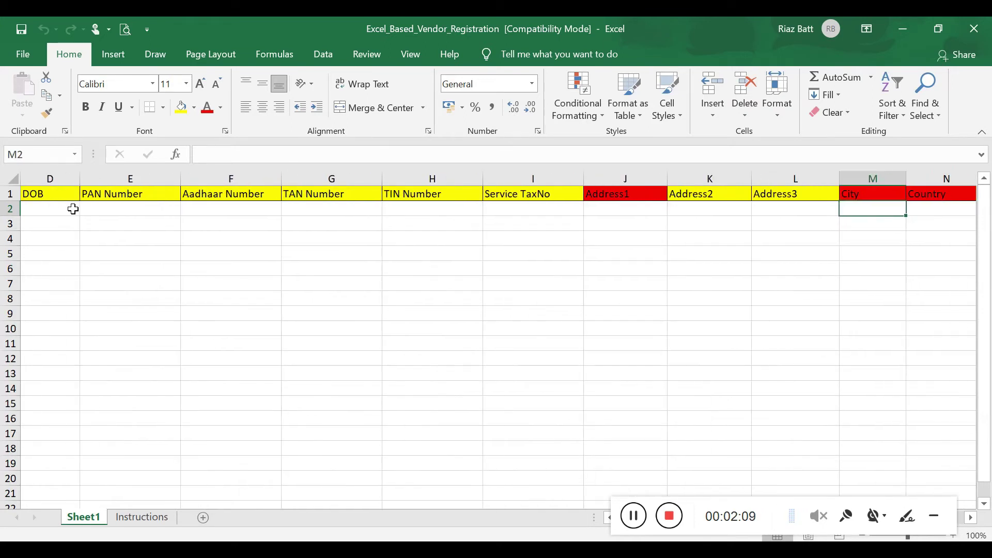
key("Tab")
key("Tab")
key("Tab")
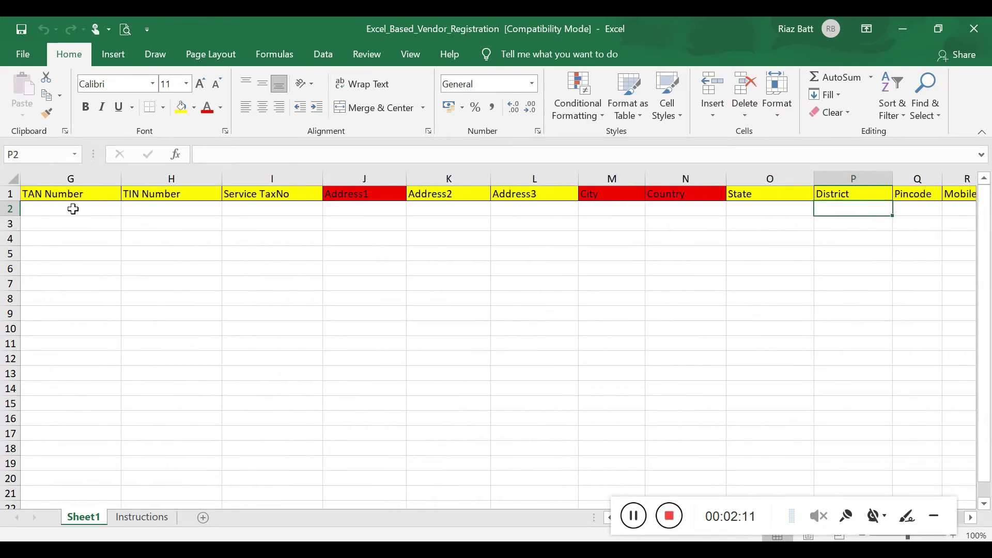
key("Tab")
key("Tab")
key("Tab")
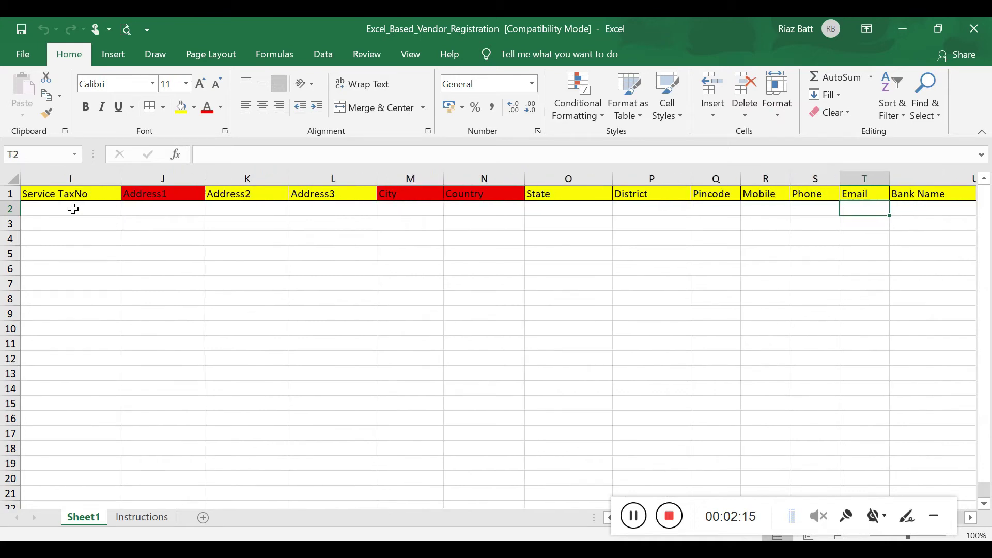
key("Tab")
key("Tab")
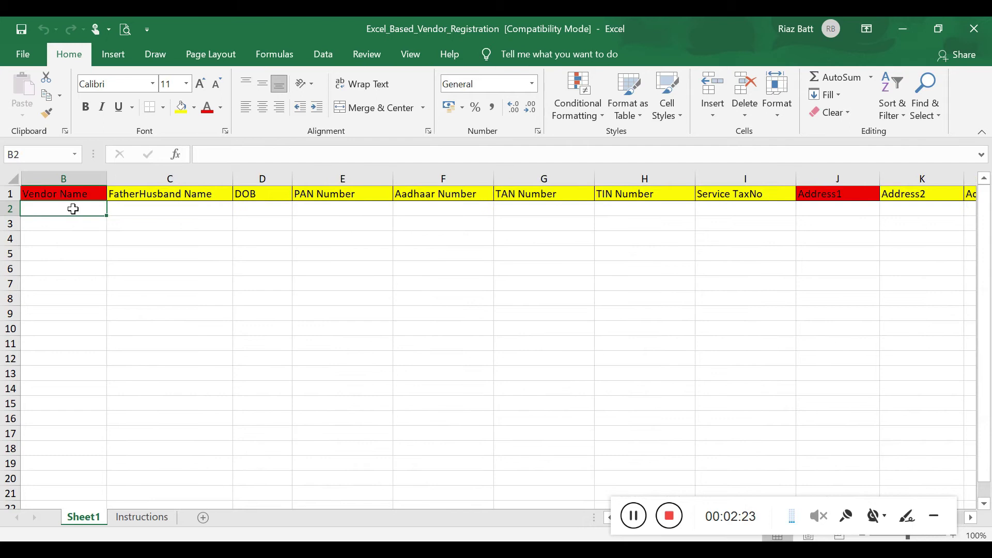
- Go through row 2 again from the Vendor Name column to the Account Number column to review every field
key("Right")
key("Right")
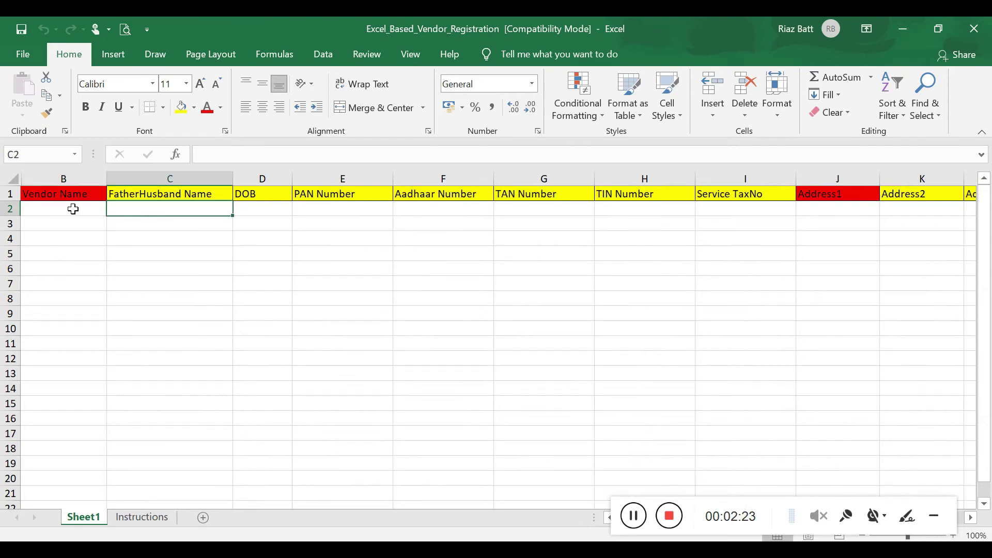
key("Right")
key("Right")
key("Right")
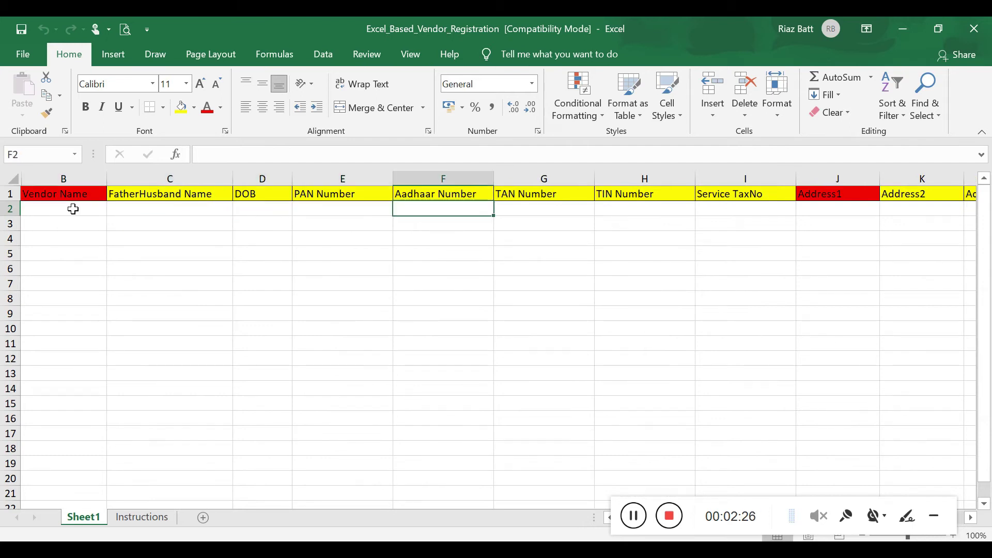
key("Right")
key("Right")
key("Right")
key("Right")
key("Right")
key("Right")
key("Right")
key("Right")
key("Right")
key("Right")
key("Right")
key("Right")
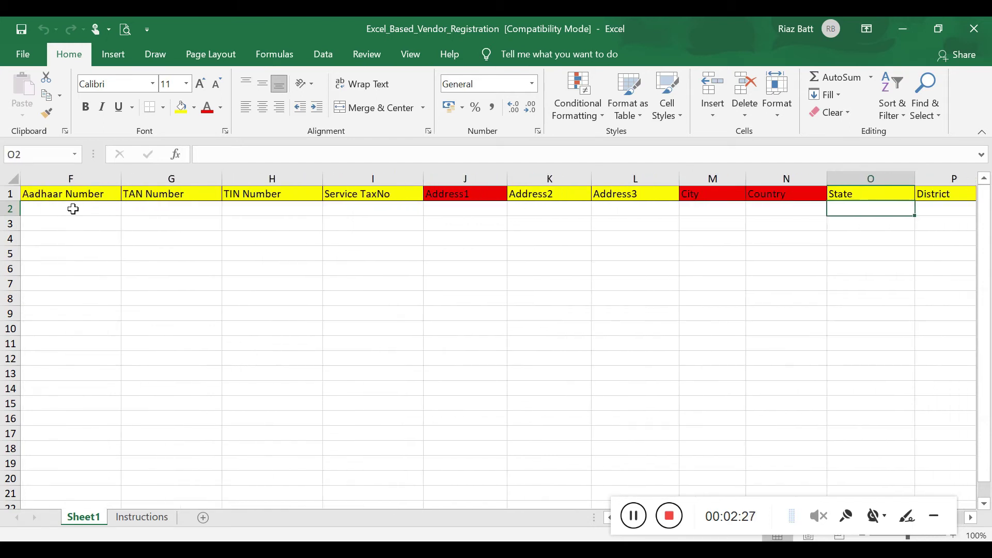
key("Right")
key("Right")
key("Right")
key("Right")
key("Right")
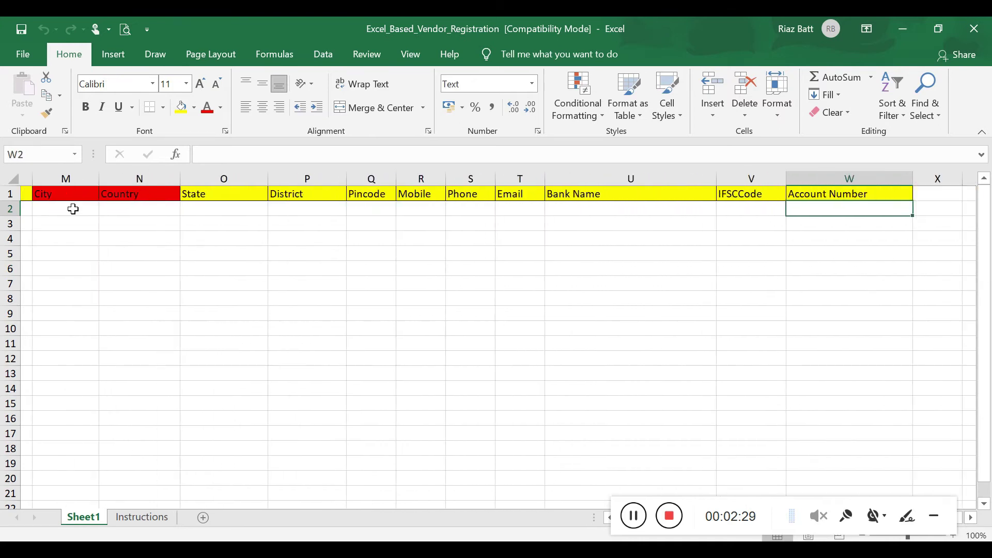
- Return to the first empty entry cell under the Vendor Name heading
key("Left")
key("Left")
key("Left")
key("Left")
key("Left")
key("Left")
key("Left")
key("Left")
key("Left")
key("Left")
key("Left")
key("Left")
key("Left")
key("Left")
key("Left")
key("Left")
key("Left")
key("Left")
key("Left")
key("Left")
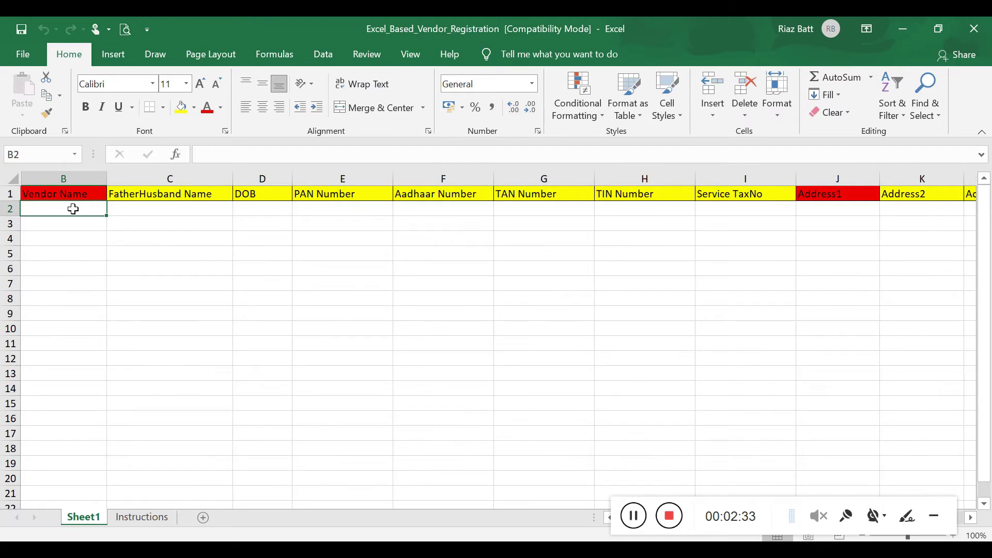
left_click(635, 515)
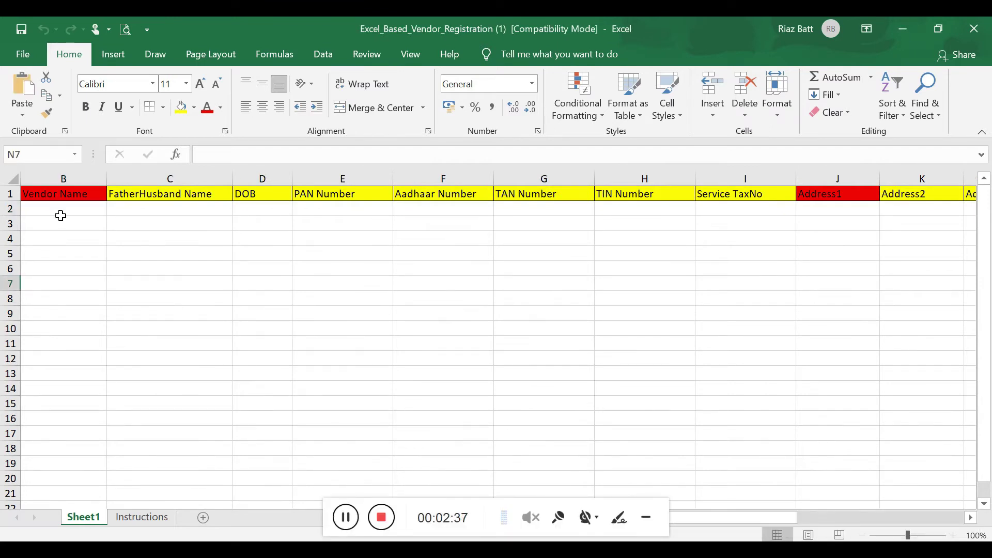
left_click(83, 216)
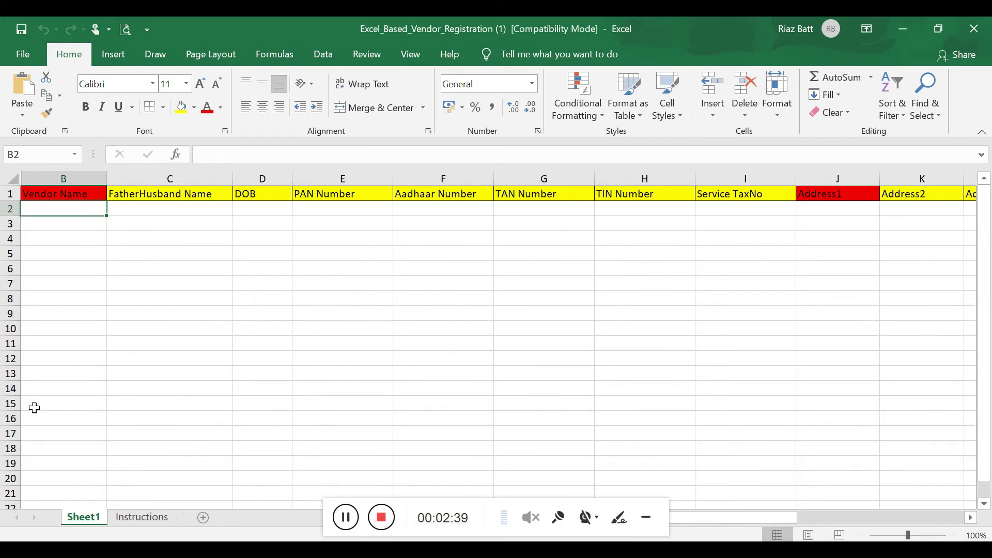
- Check the Instructions sheet for mandatory vendor attributes and their business rules, and return to Sheet1
left_click(136, 519)
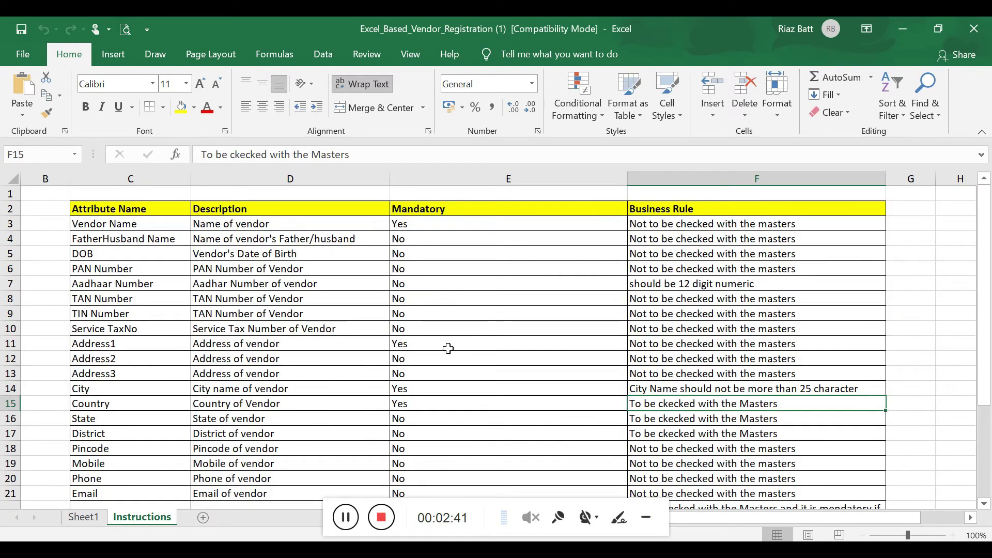
left_click(352, 391)
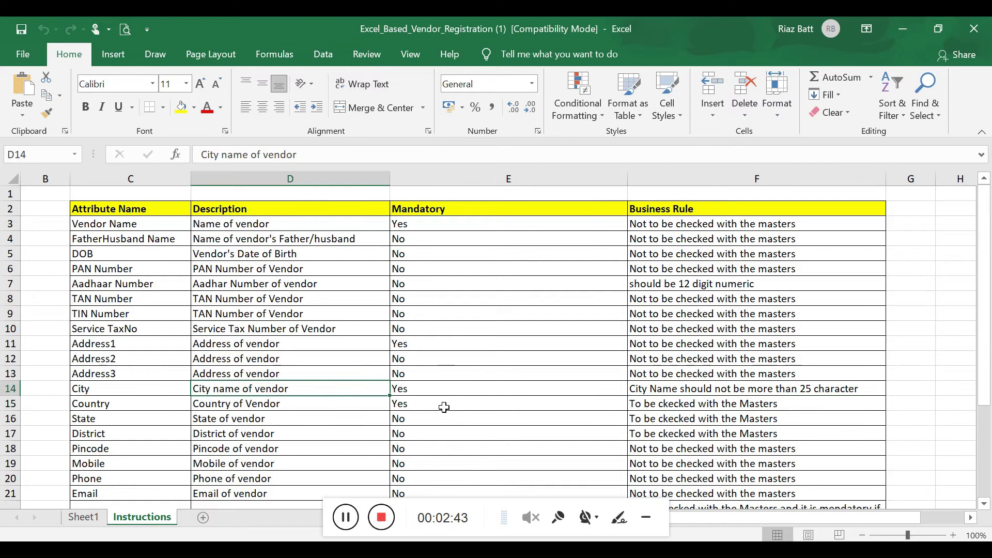
left_click(433, 406)
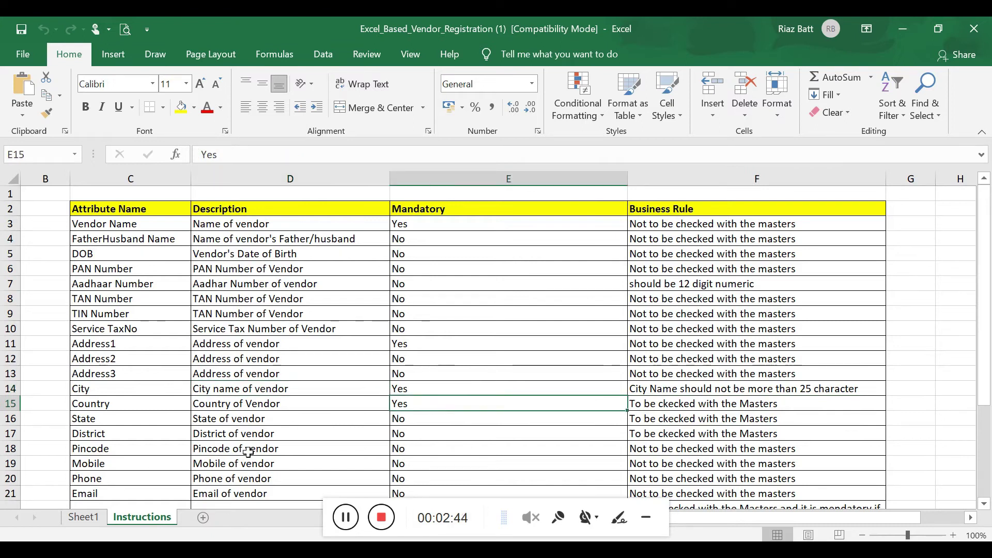
left_click(83, 517)
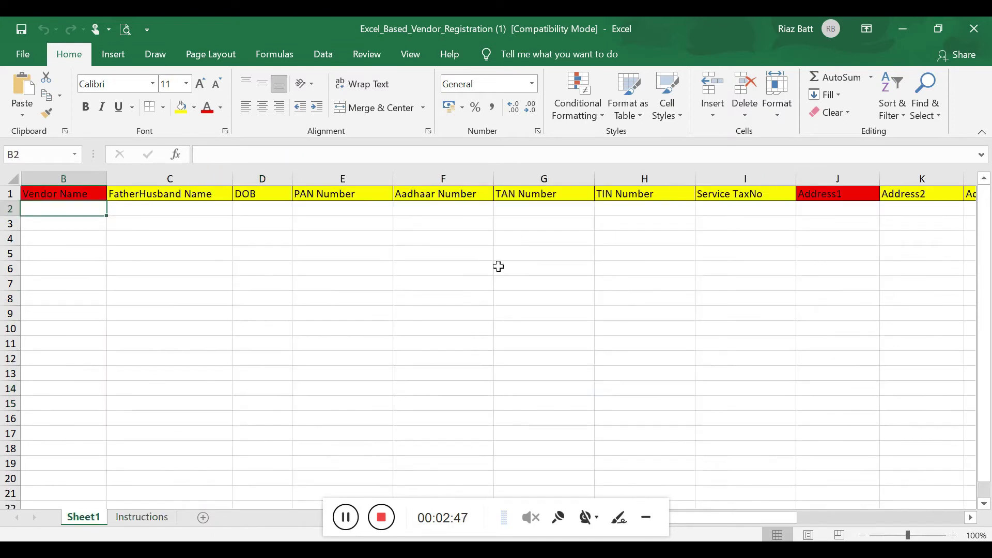
- Examine the address, location and contact columns on Sheet1 up to the Bank Name column
left_click(732, 215)
key("Right")
key("Right")
key("Right")
key("Right")
key("Right")
key("Right")
key("Right")
key("Right")
key("Right")
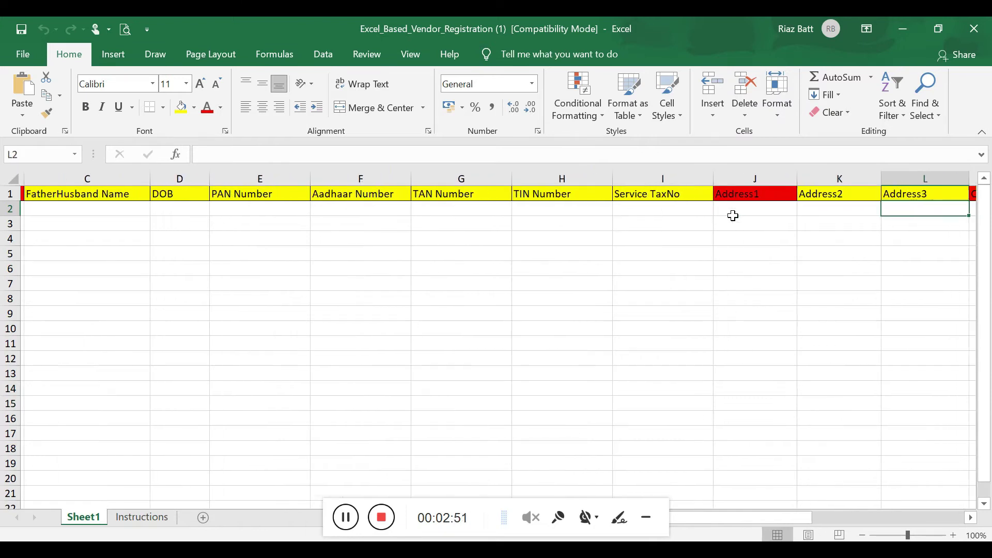
key("Right")
key("Right")
key("Right")
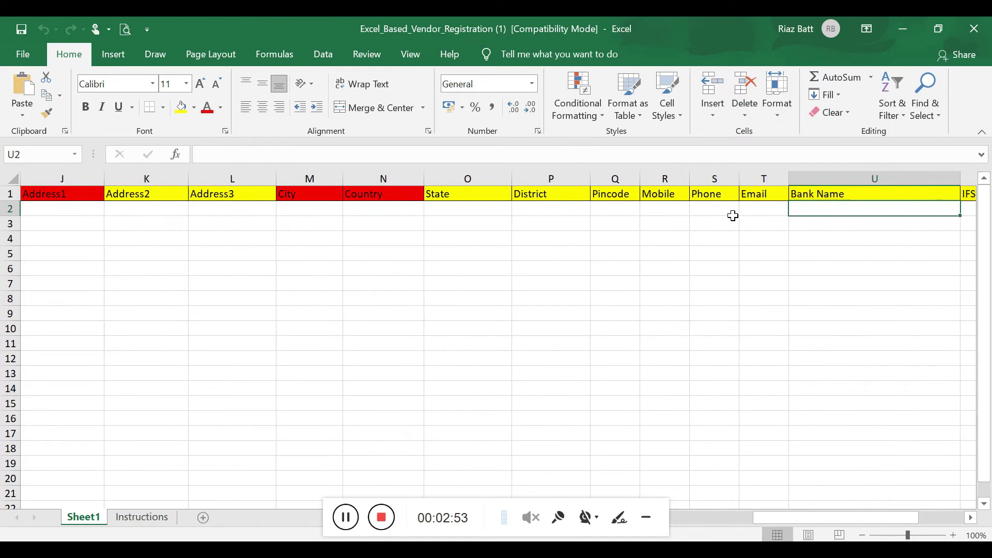
- Review the row 2 entry cells for Email, Bank Name, IFSCCode, Account Number, State and Country
left_click(772, 213)
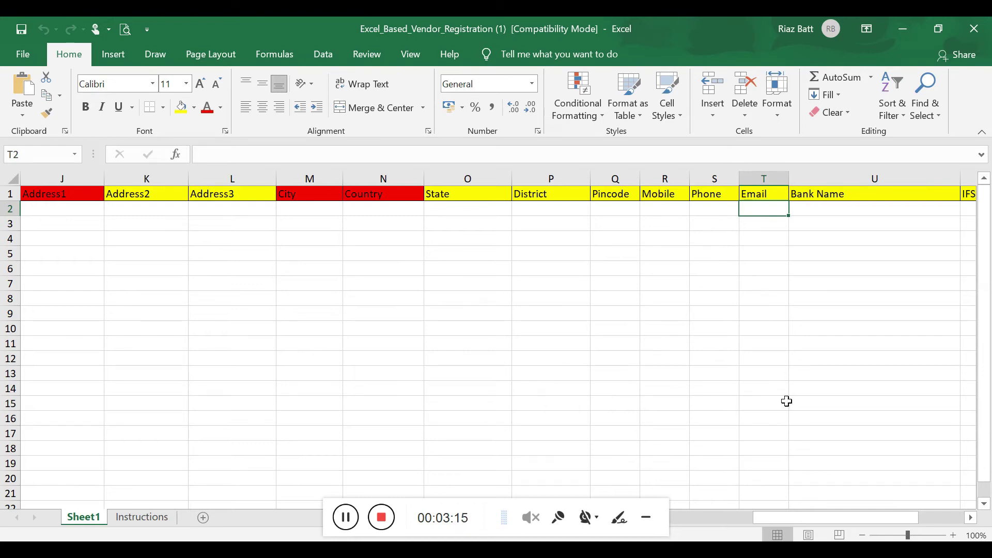
left_click(818, 217)
key("Tab")
key("Tab")
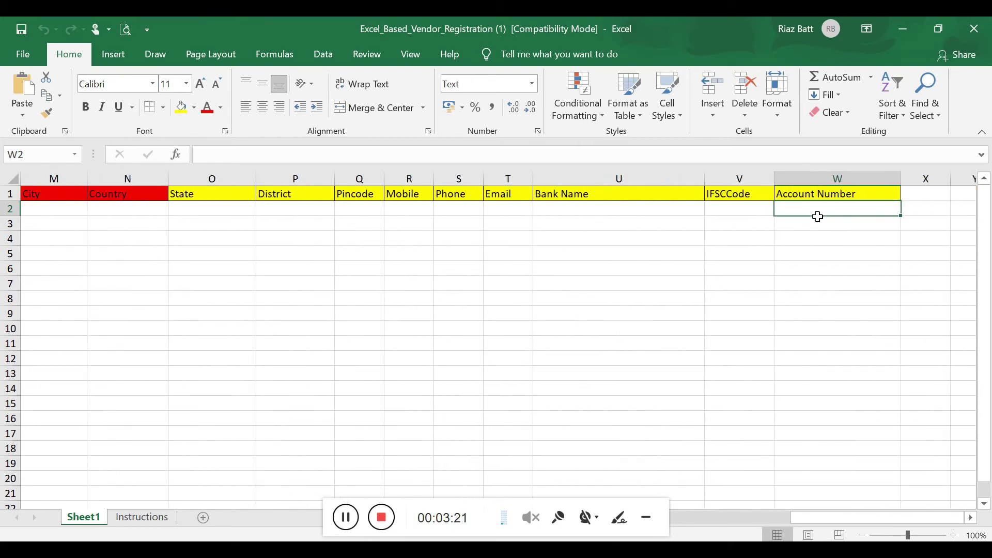
left_click(757, 211)
left_click(605, 211)
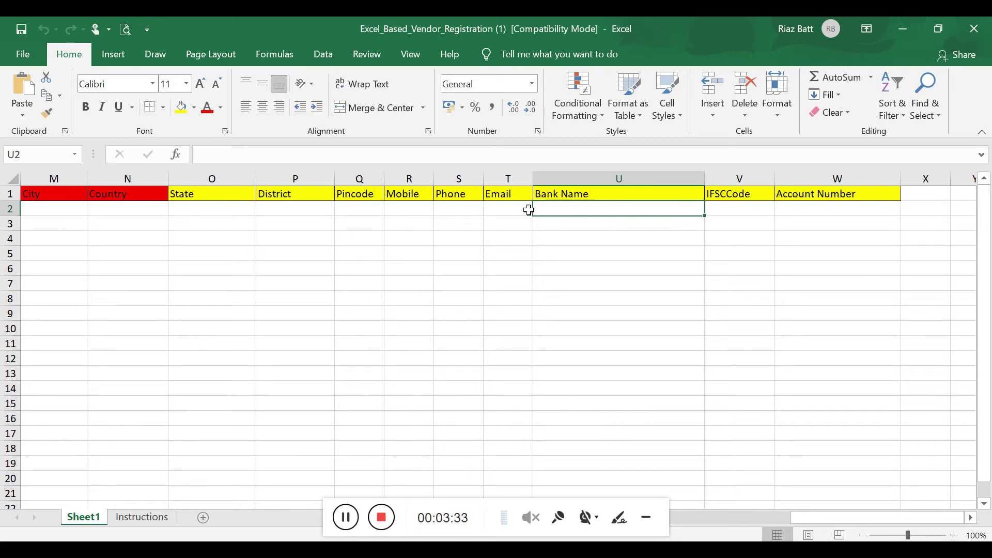
left_click(217, 213)
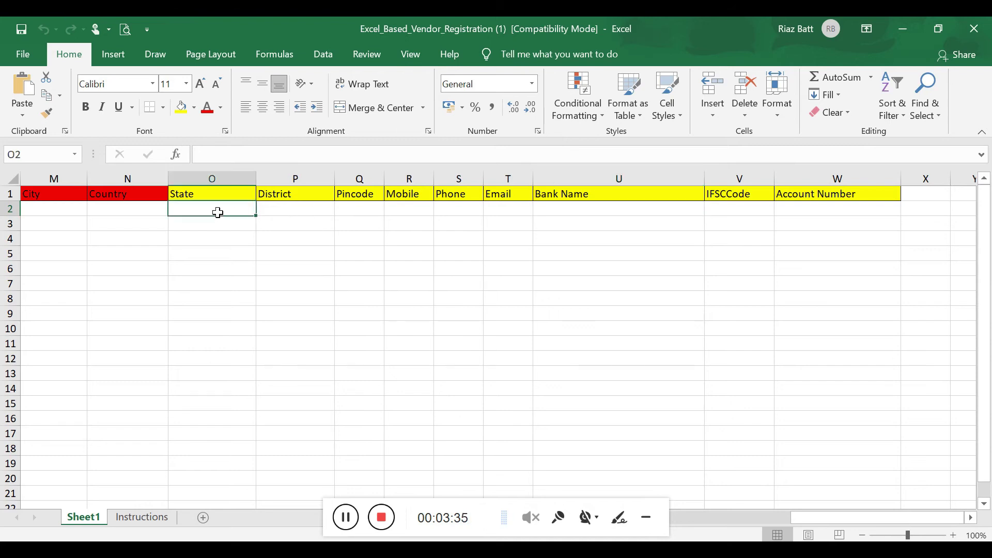
left_click(156, 210)
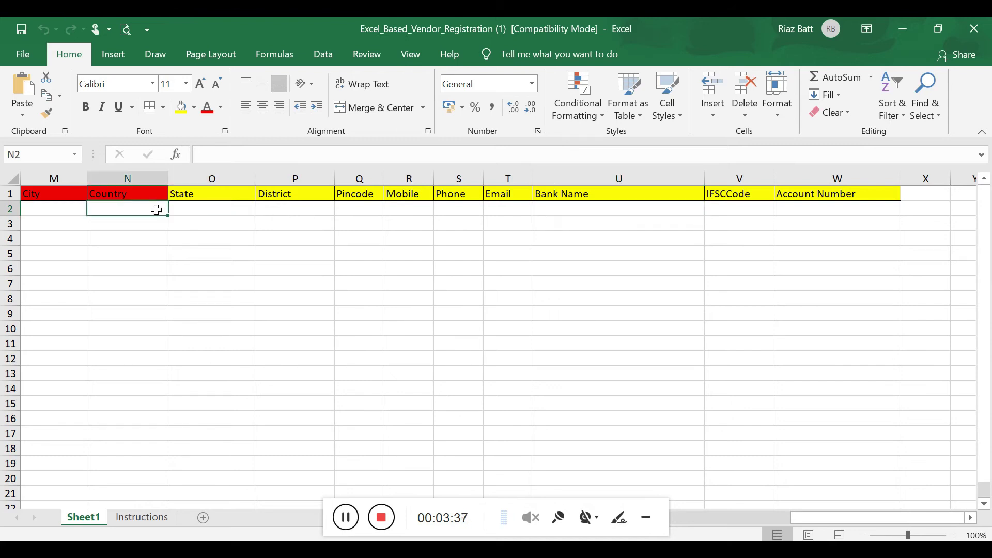
- Review the row 2 entry cells for City, Country and State, and return to the Vendor Name entry cell
key("Left")
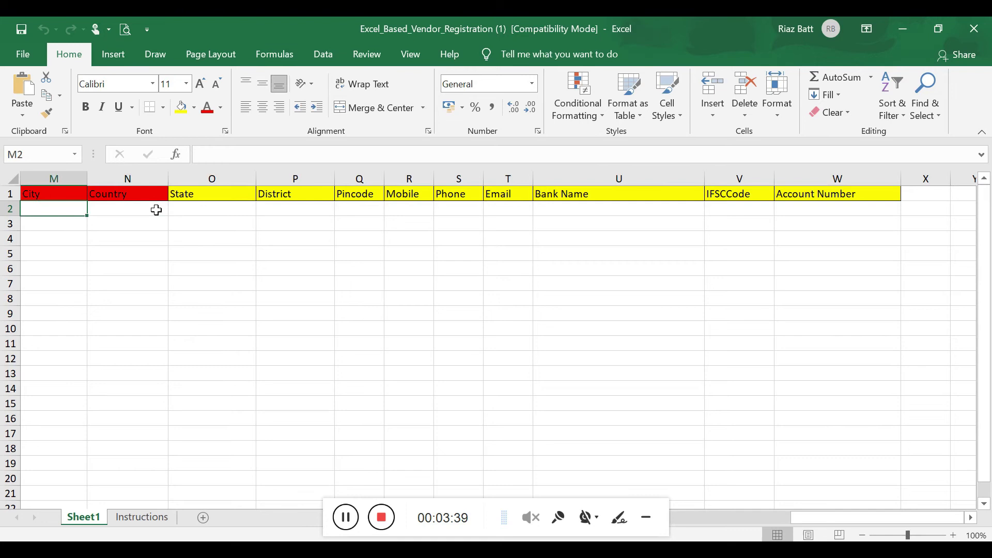
key("Right")
key("Right")
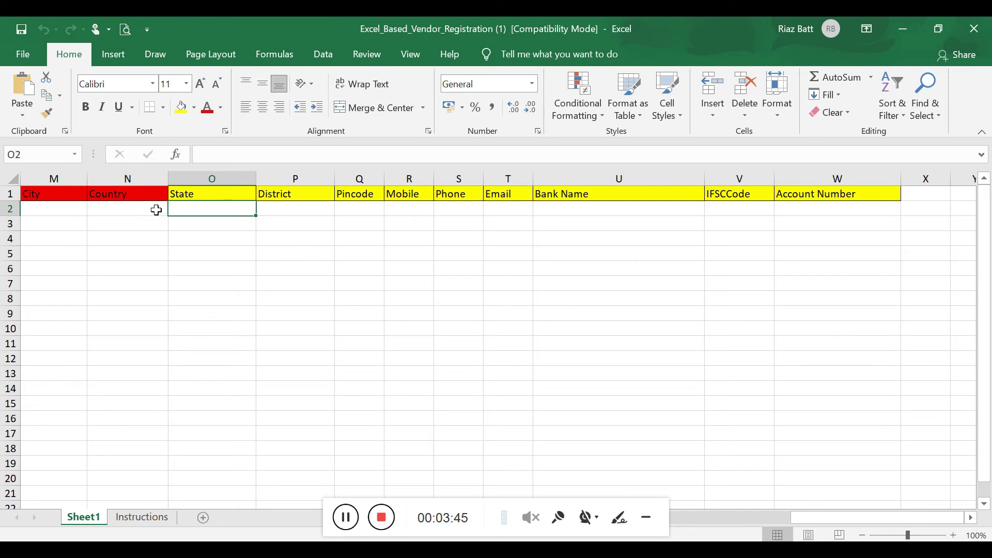
key("Left")
key("Left")
key("Left")
key("Left")
key("Left")
key("Left")
key("Left")
key("Left")
key("Left")
key("Left")
key("Left")
key("Left")
key("Left")
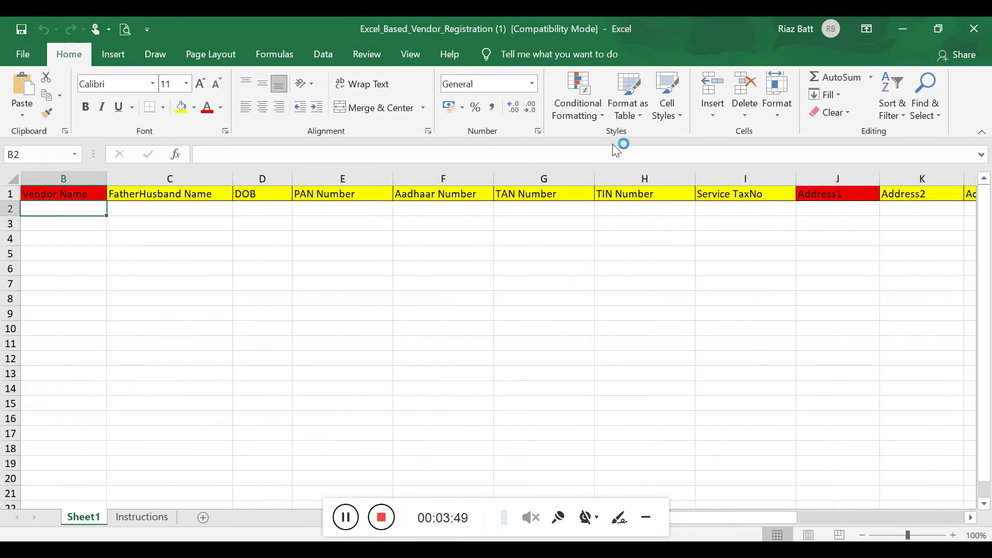
- Close the template workbook and upload Excel_Based_Vendor_Registration from the Downloads folder as vendor data in PFMS, confirming the upload
left_click(974, 29)
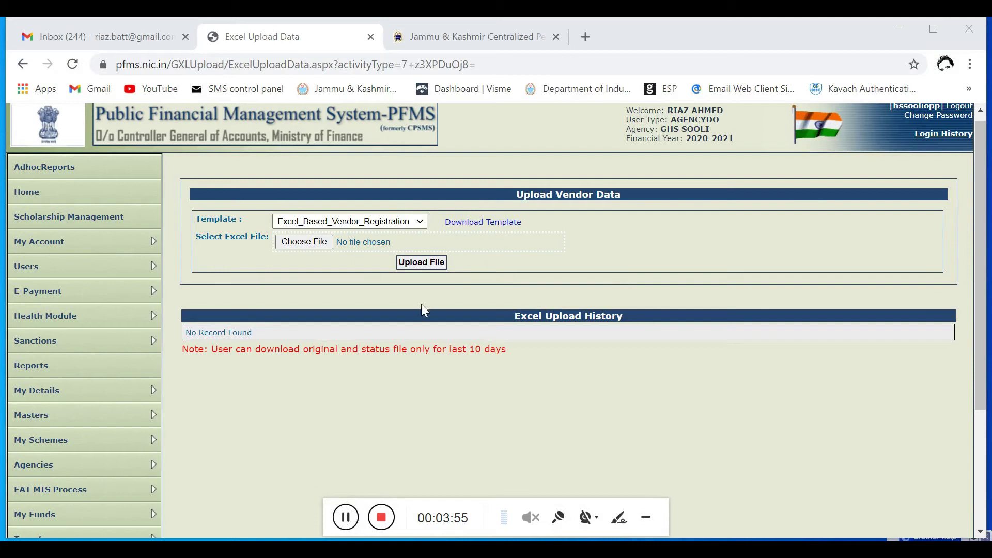
left_click(306, 242)
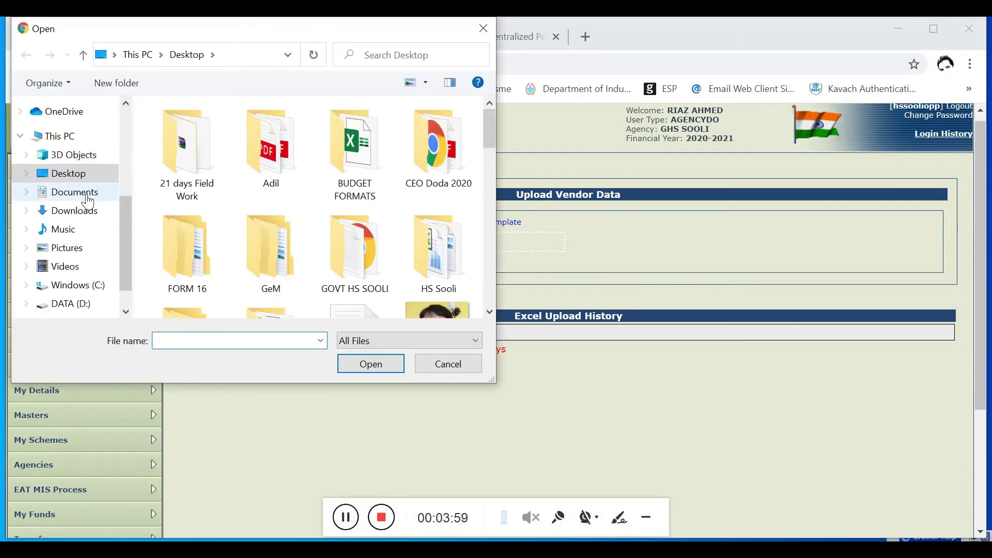
left_click(76, 212)
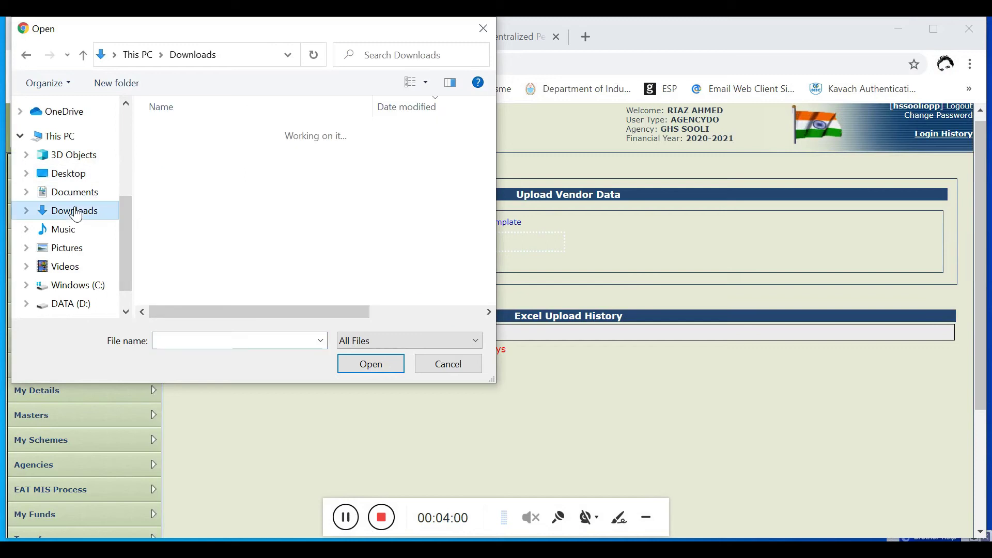
left_click(190, 154)
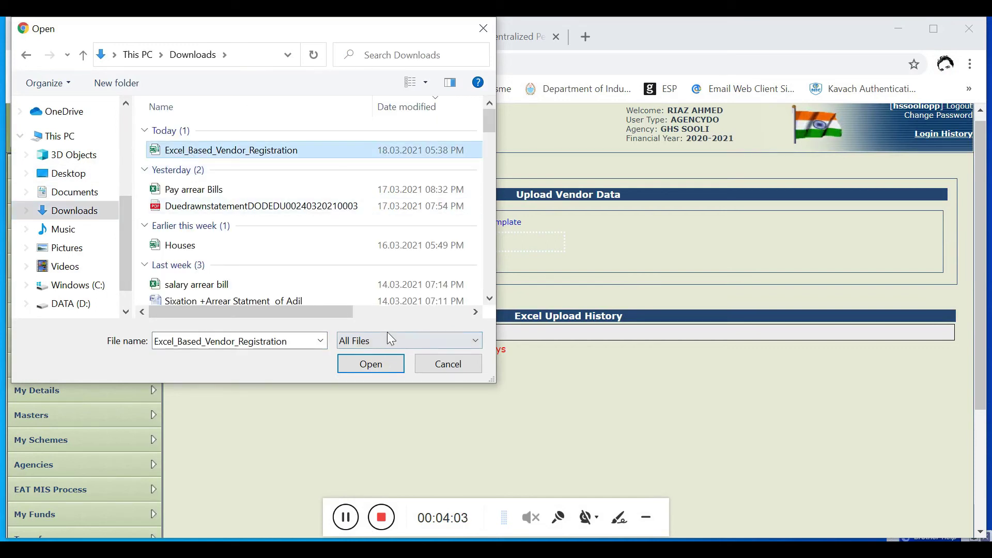
left_click(367, 362)
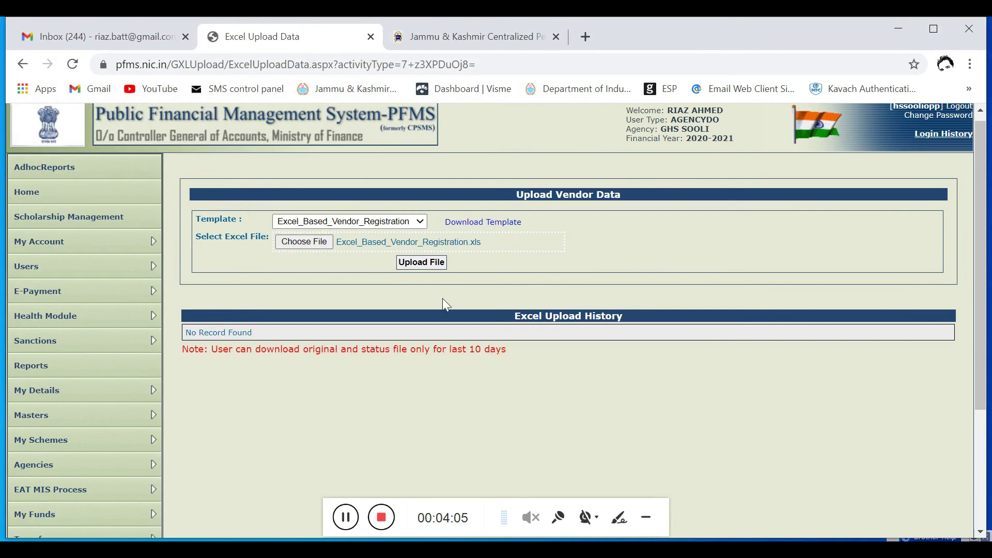
left_click(433, 264)
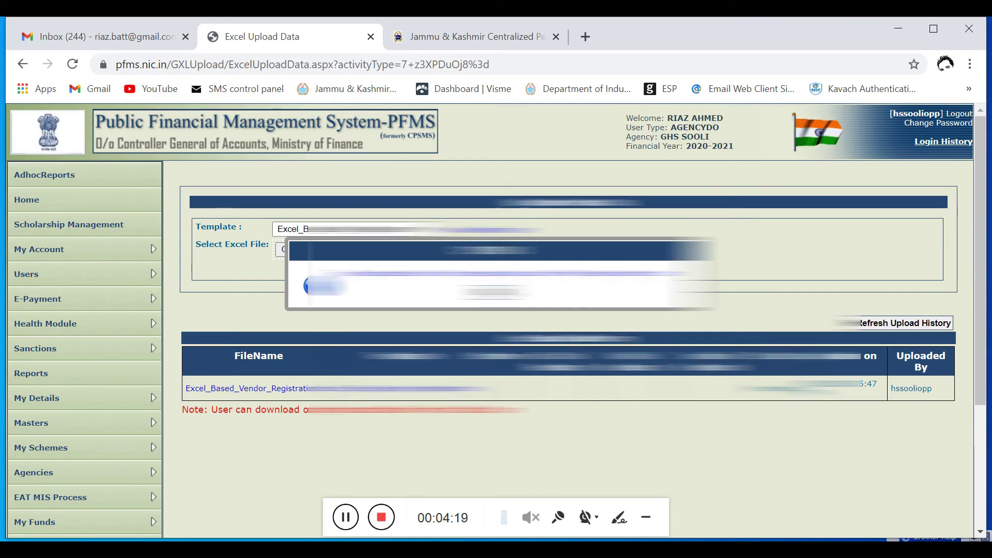
key("Return")
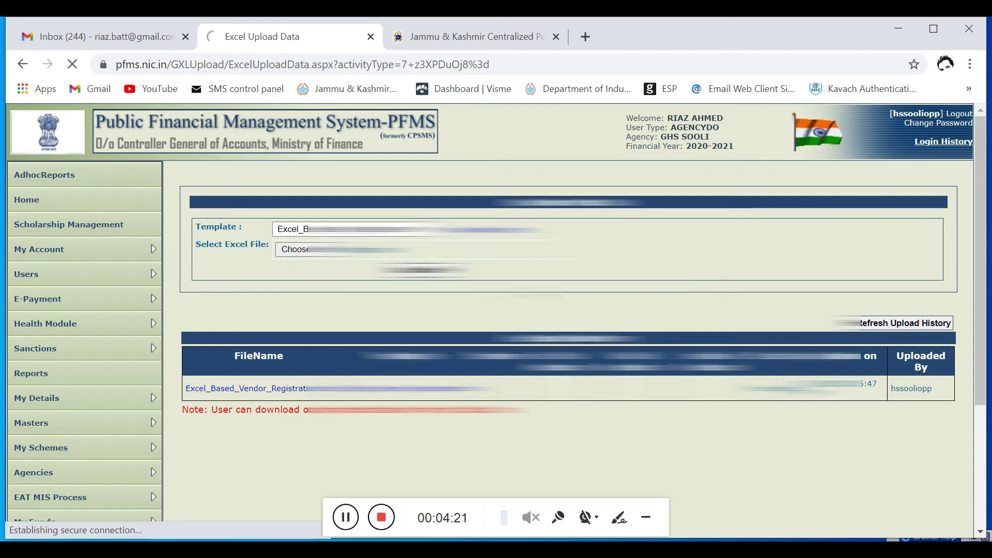
- Refresh the Excel upload history to check the processing status and record counts of the uploaded vendor file
left_click(904, 323)
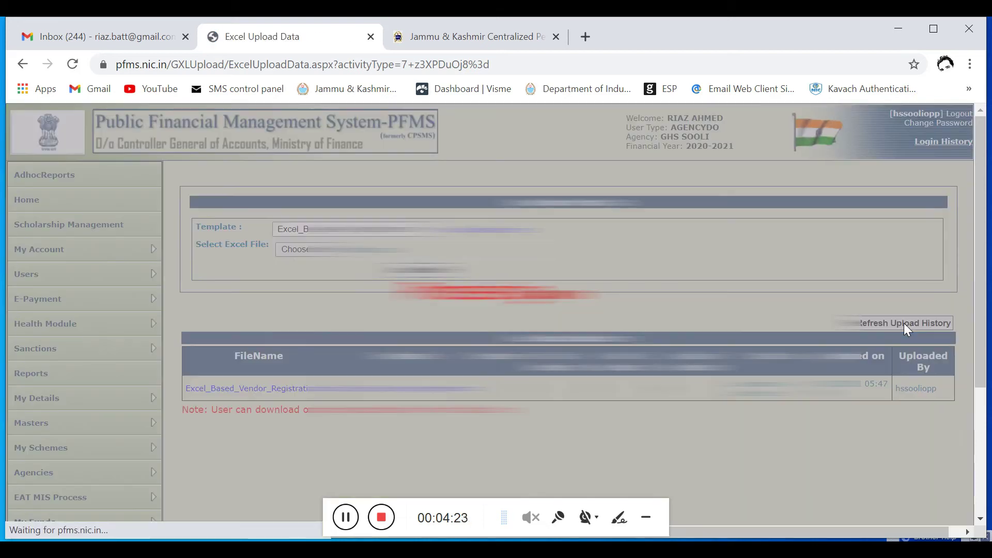
left_click(909, 325)
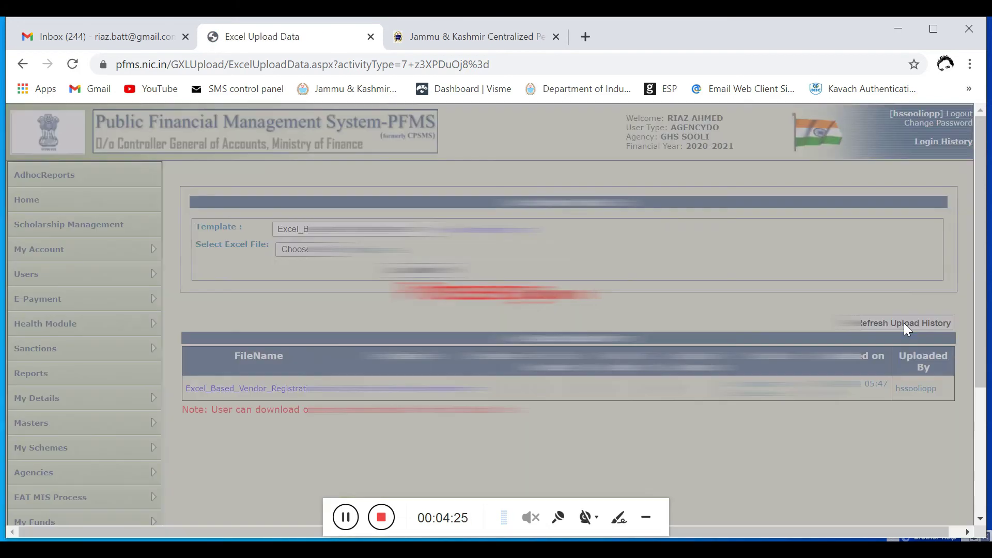
left_click(908, 326)
left_click(910, 326)
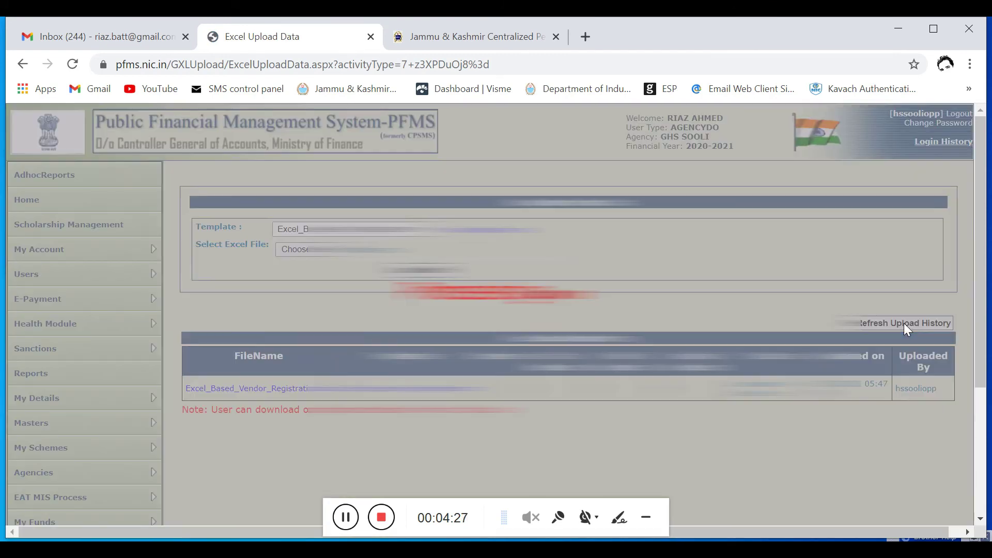
left_click(908, 325)
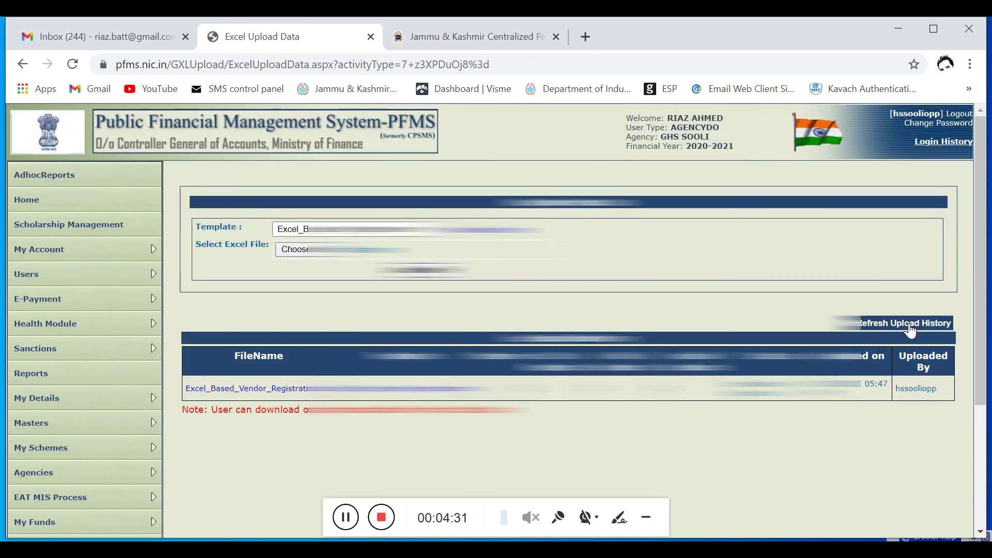
left_click(908, 326)
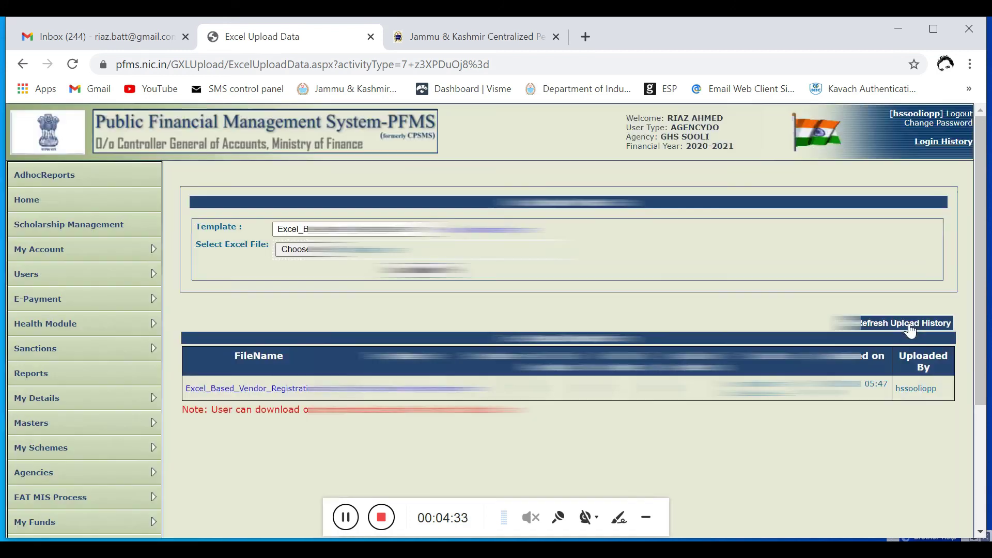
left_click(906, 325)
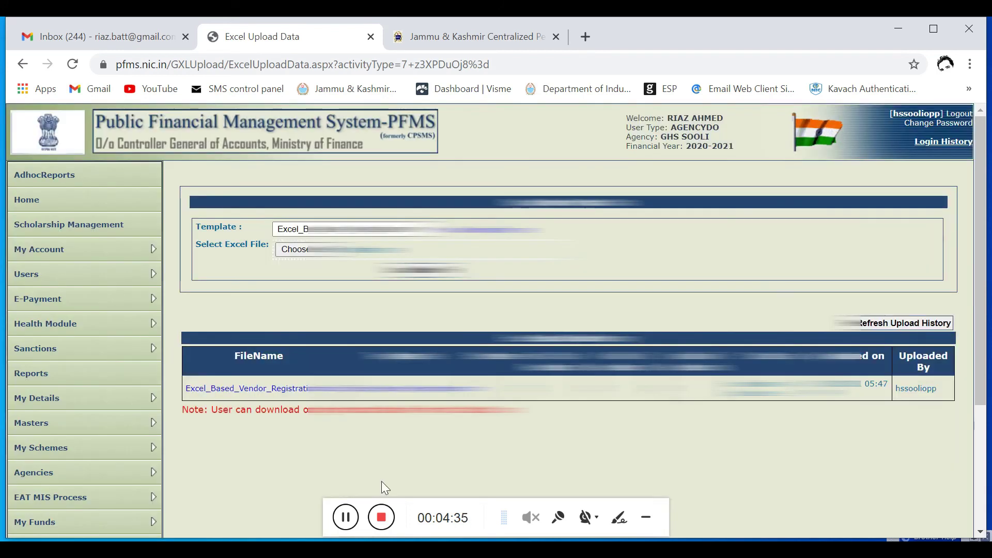
left_click(348, 517)
left_click(349, 517)
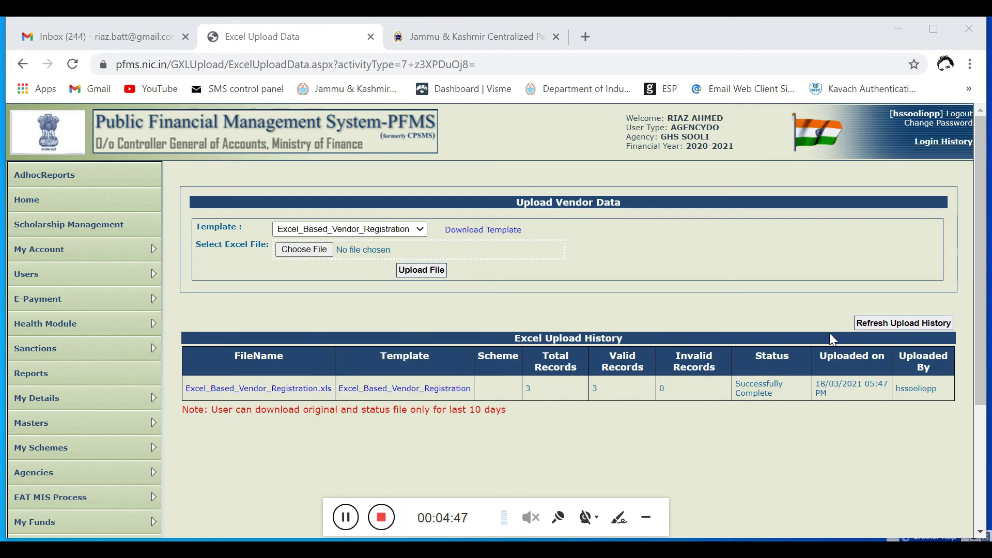
left_click(868, 324)
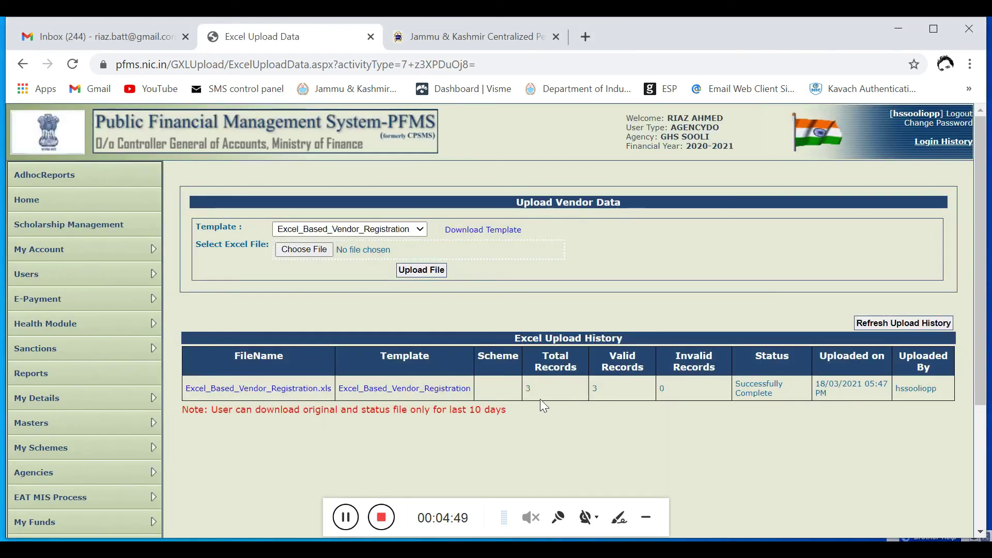
- Open the Manage page for vendors under Masters
scroll(544, 406, "down", 1)
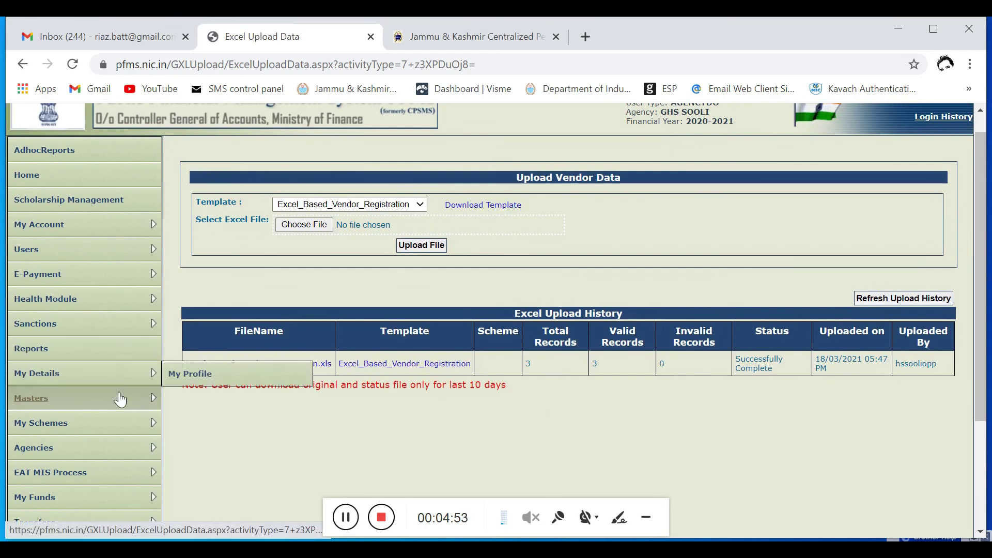
mouse_move(120, 400)
mouse_move(244, 452)
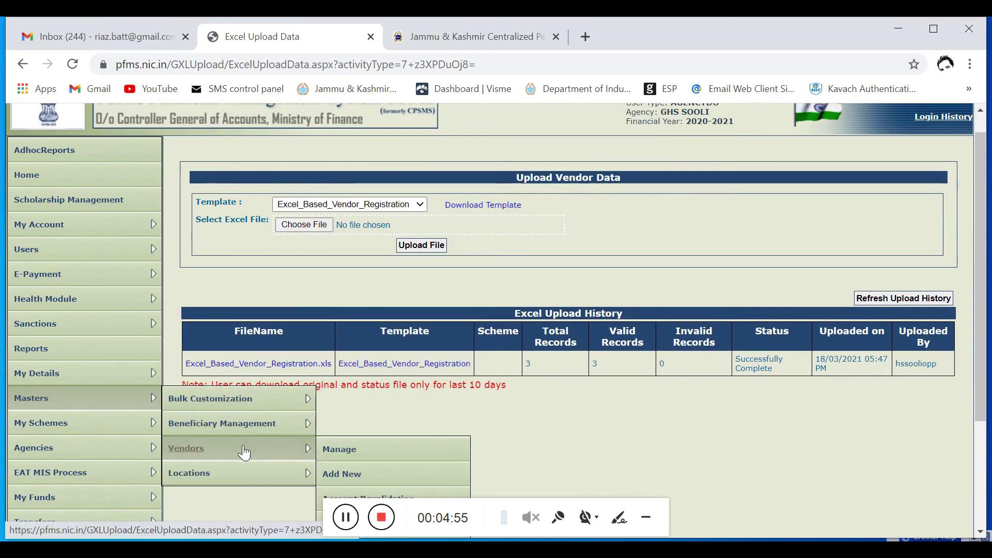
left_click(362, 455)
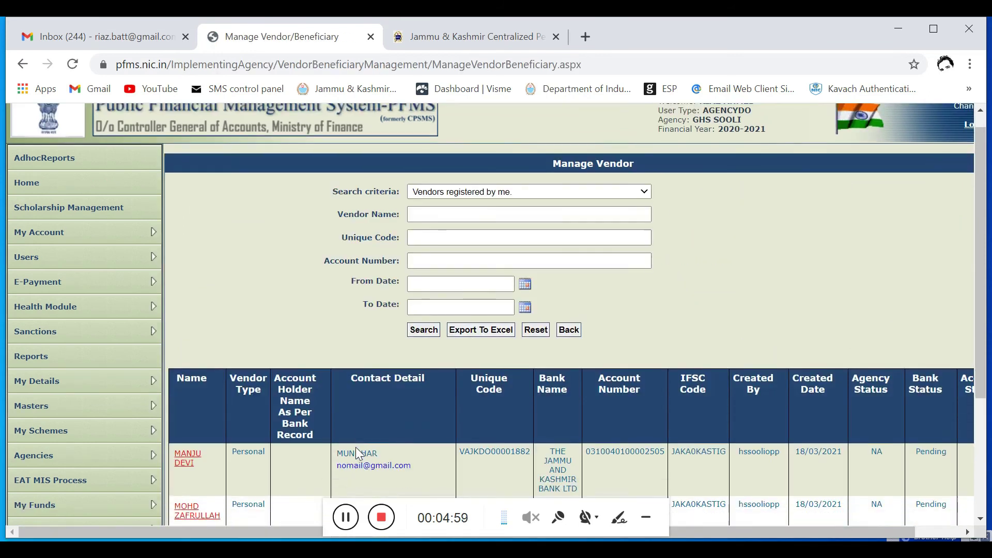
- Examine the list of vendors registered by this agency, including the Bank Status and Account Status of each entry
scroll(356, 449, "down", 4)
scroll(356, 447, "up", 2)
scroll(356, 447, "down", 2)
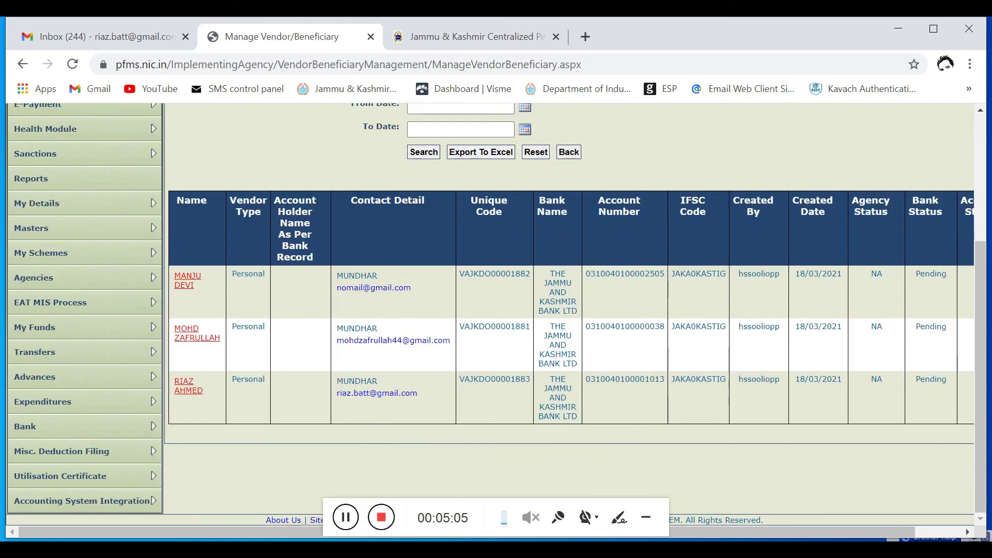
left_click_drag(729, 535, 776, 527)
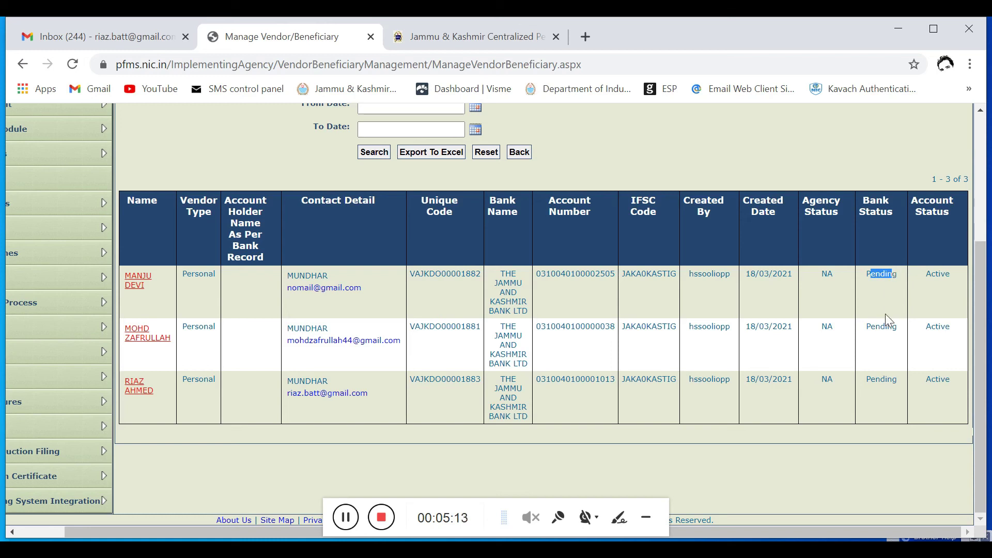
left_click_drag(865, 327, 904, 331)
left_click_drag(863, 273, 892, 274)
scroll(879, 338, "up", 4)
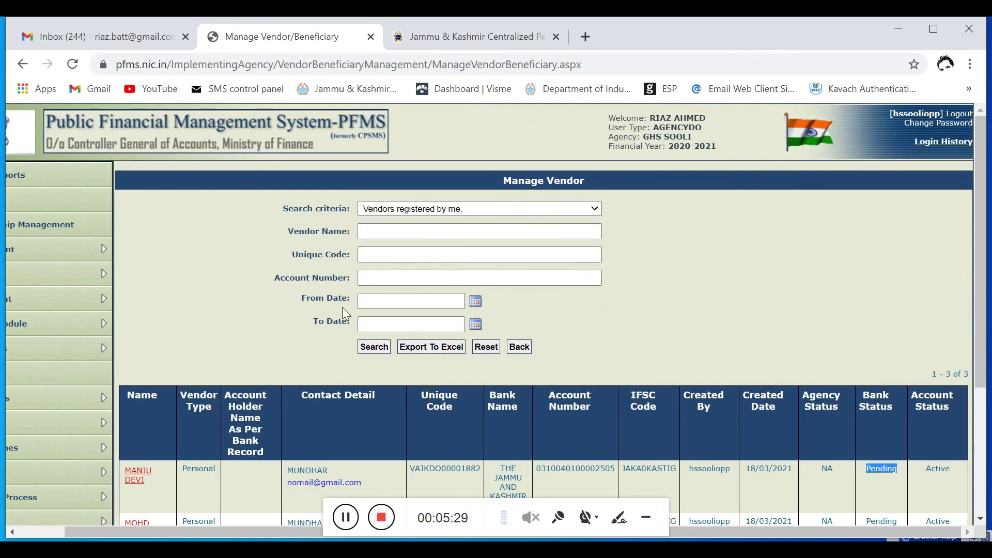
- Open the Add New page for vendors under Masters
left_click_drag(92, 528, 17, 529)
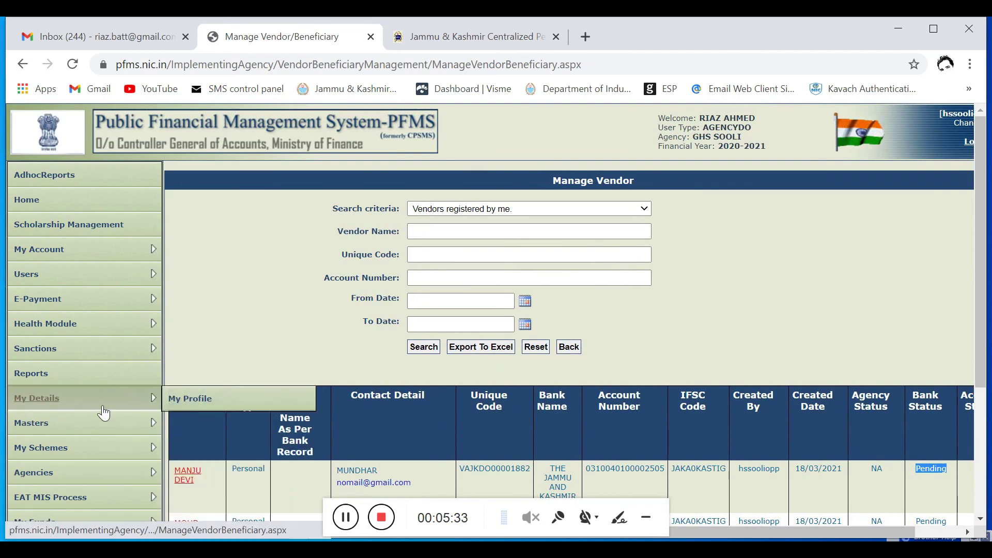
mouse_move(115, 422)
mouse_move(174, 428)
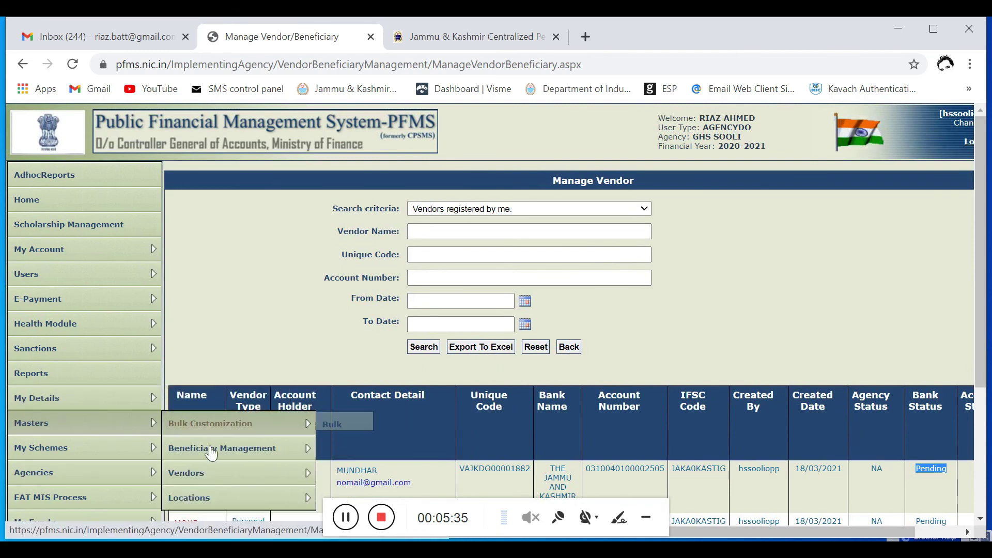
mouse_move(268, 473)
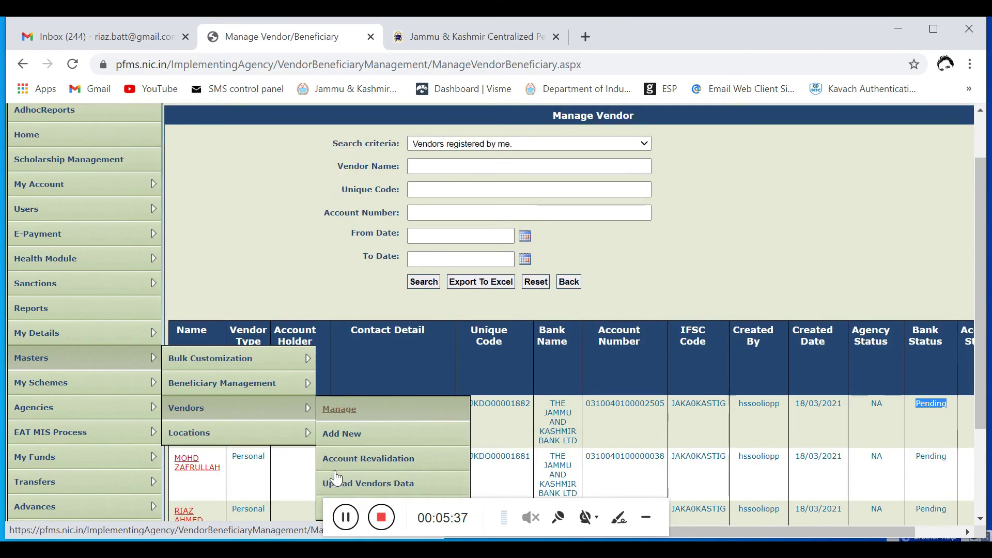
scroll(333, 473, "down", 1)
left_click(352, 433)
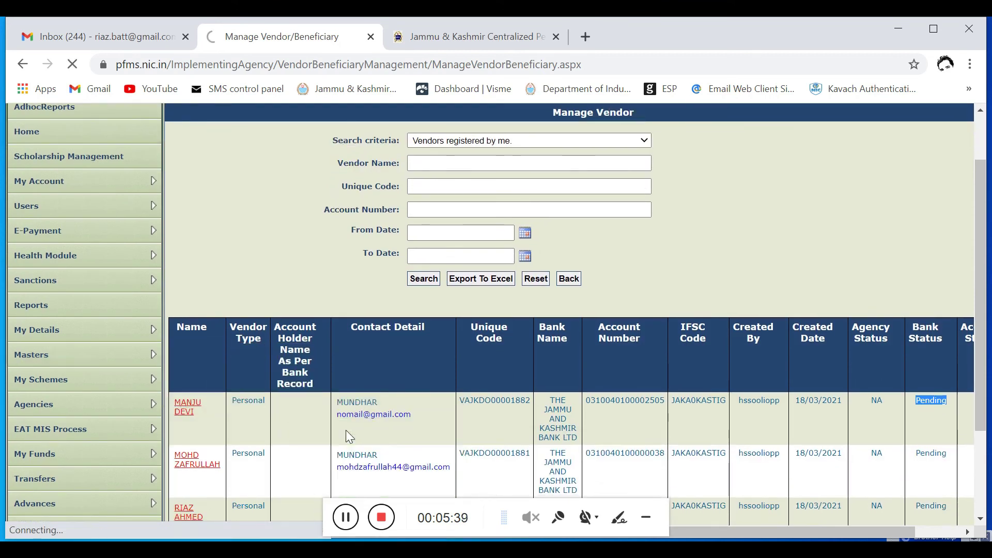